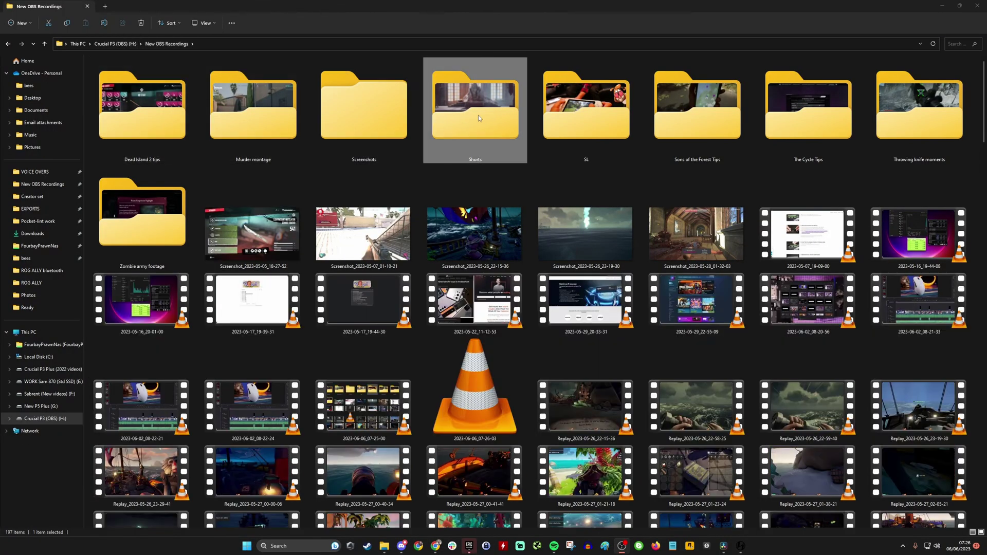
- Play the newest Backtrack clip from the Shorts folder in VLC
double_click(479, 113)
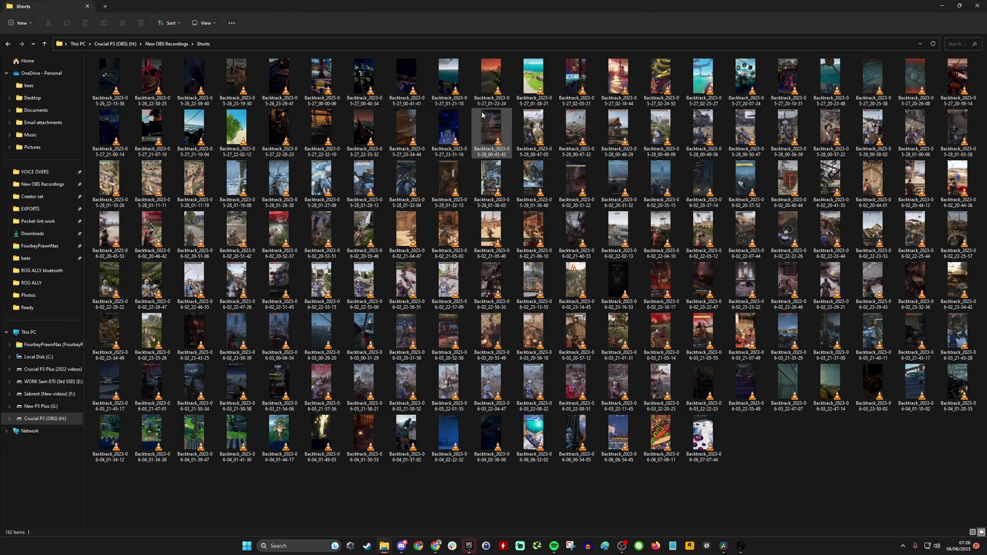
click(702, 437)
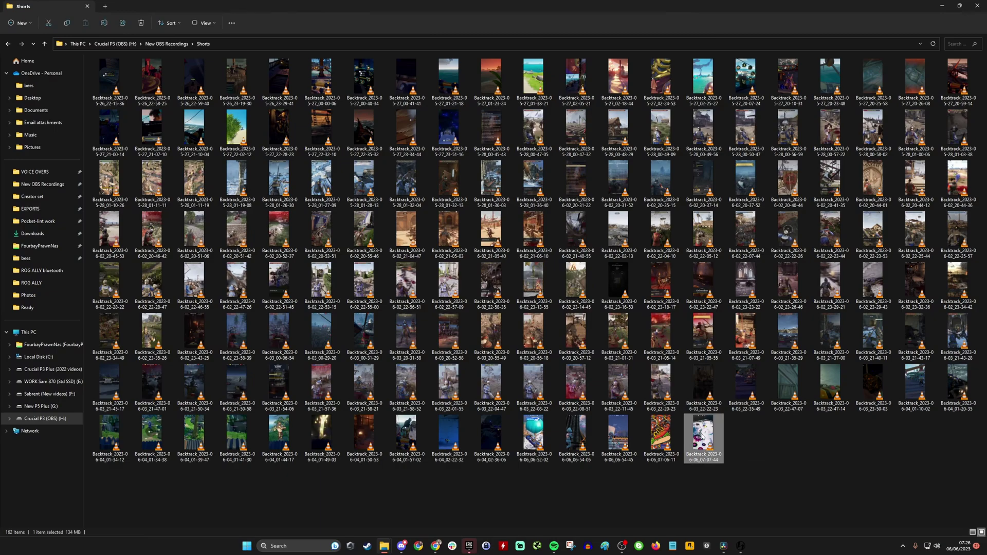
double_click(702, 437)
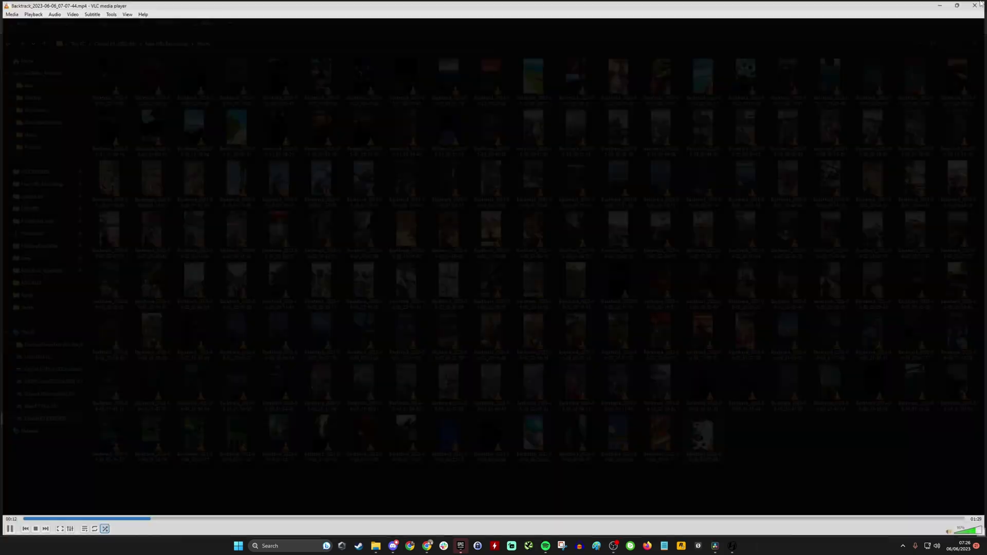
- Close VLC and return to the New OBS Recordings folder, scrolling to the Replay file
click(978, 4)
click(150, 45)
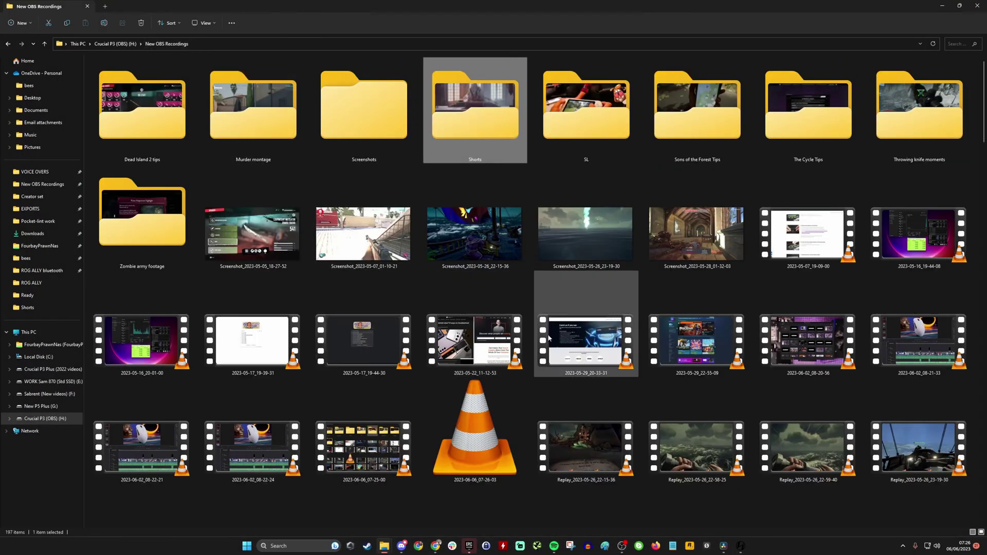
scroll(591, 383, down, 15)
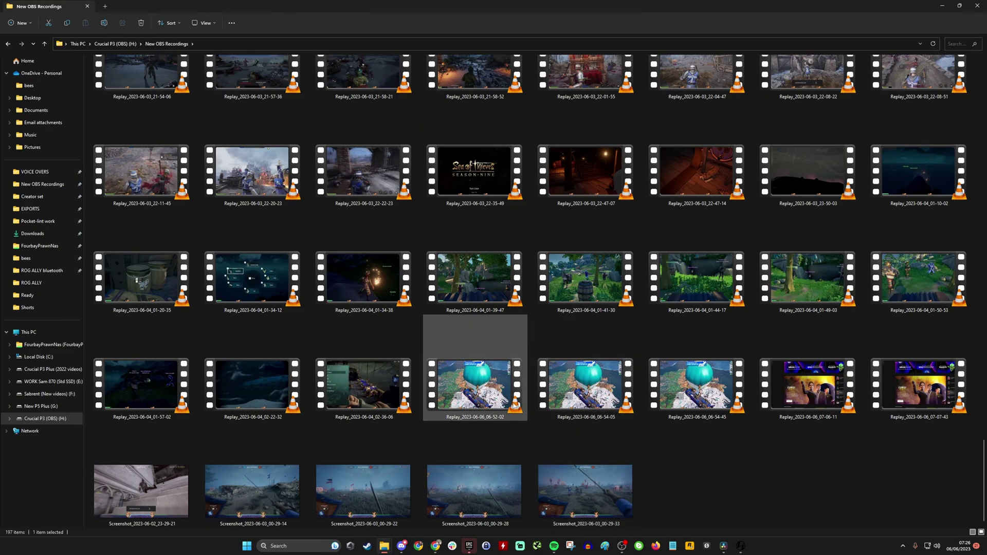
- Play Replay_2023-06-06_06-52-02.mp4 in VLC, jumping to 00:11, 00:08 and about 01:02
double_click(488, 403)
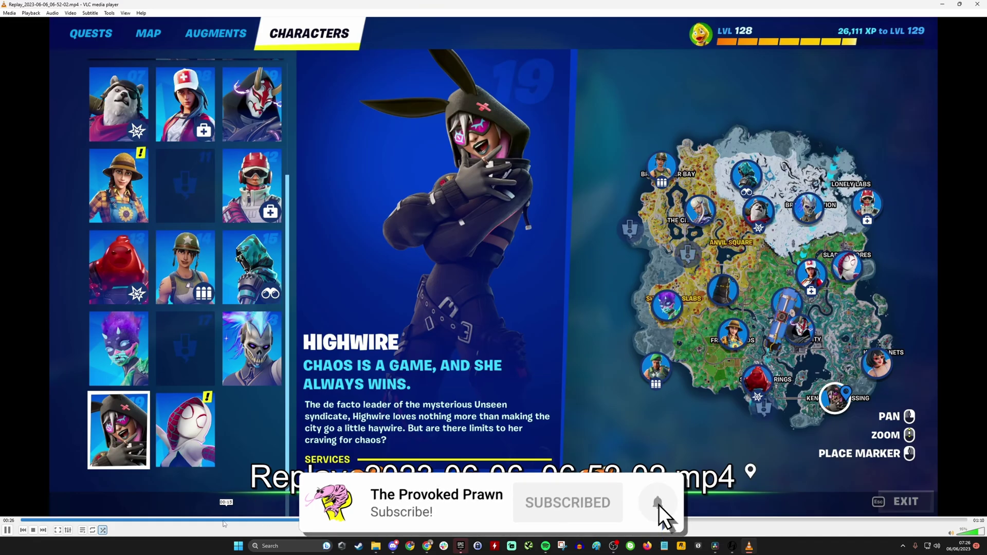
click(171, 520)
click(132, 520)
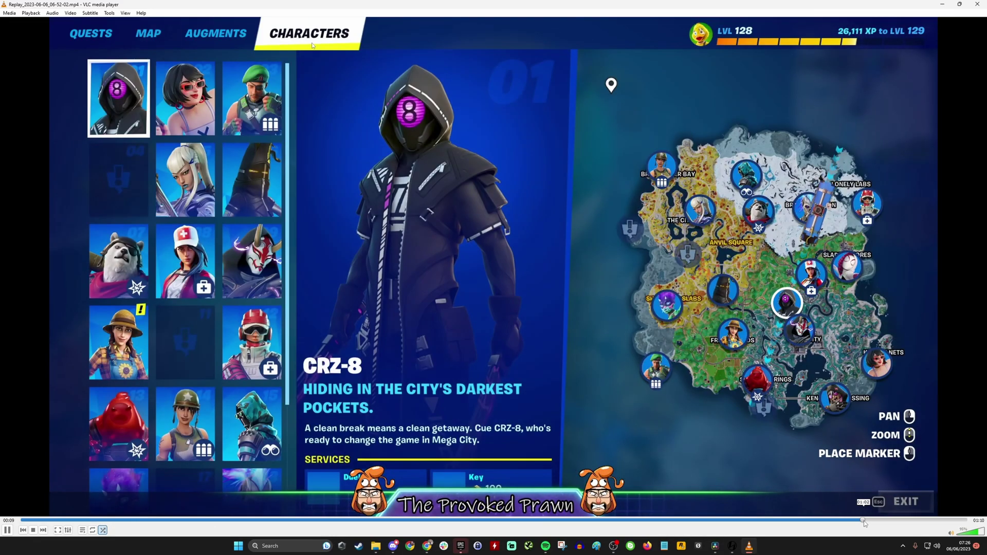
click(865, 520)
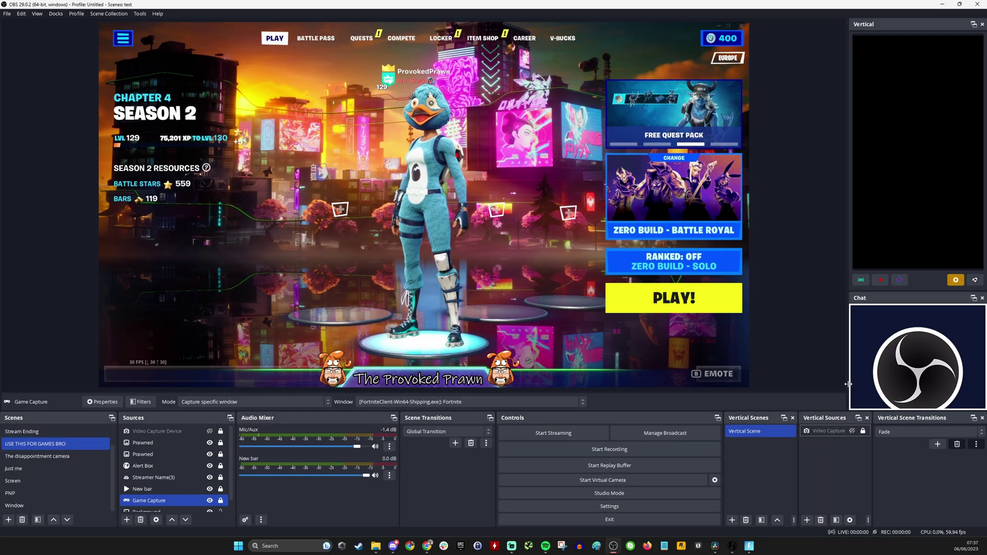
- Add the existing Game Capture to the Vertical scene and drag it larger to fill the canvas
click(808, 519)
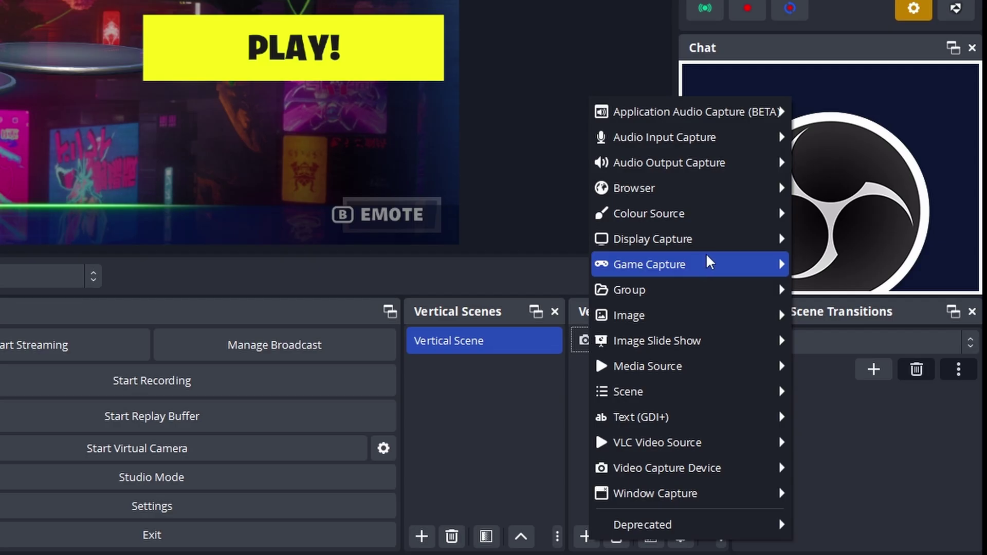
mouse_move(862, 395)
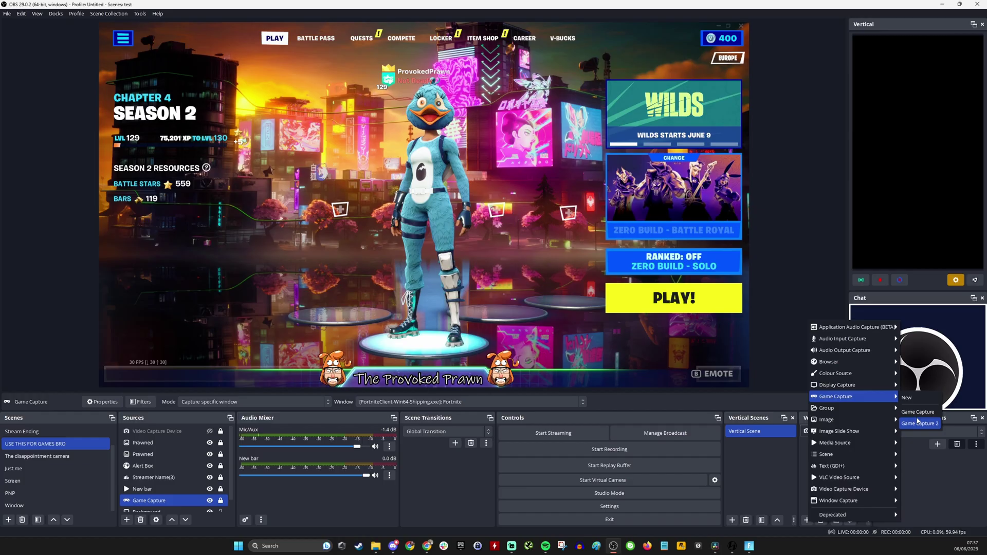
click(917, 413)
drag(917, 220, 826, 183)
drag(929, 174, 913, 208)
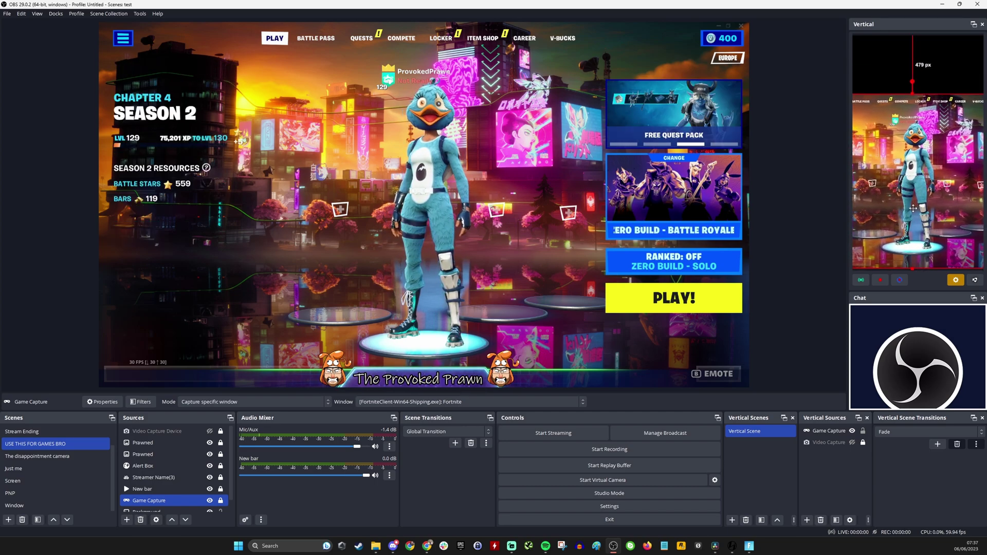
- Add the existing Video Capture Device 2 to the Vertical scene's sources
click(862, 459)
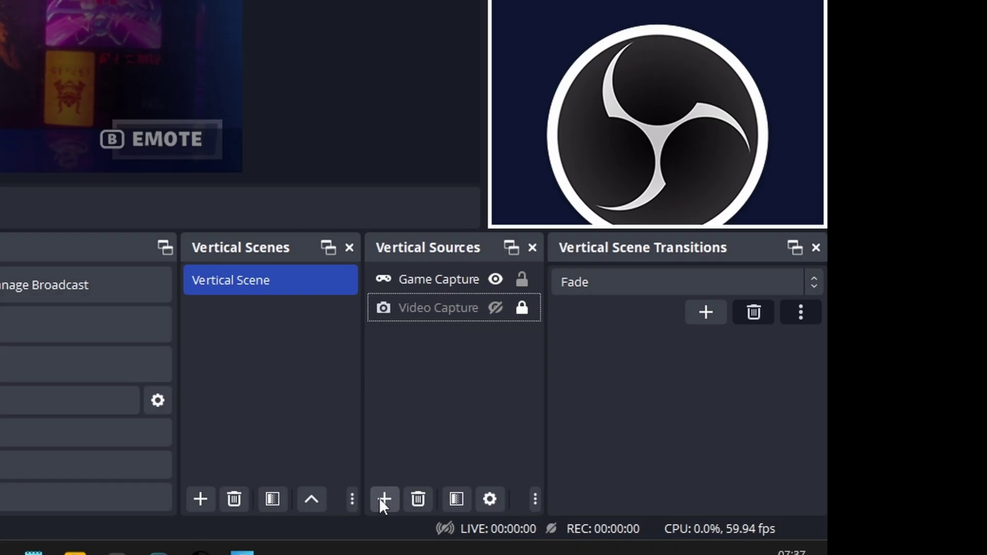
click(806, 520)
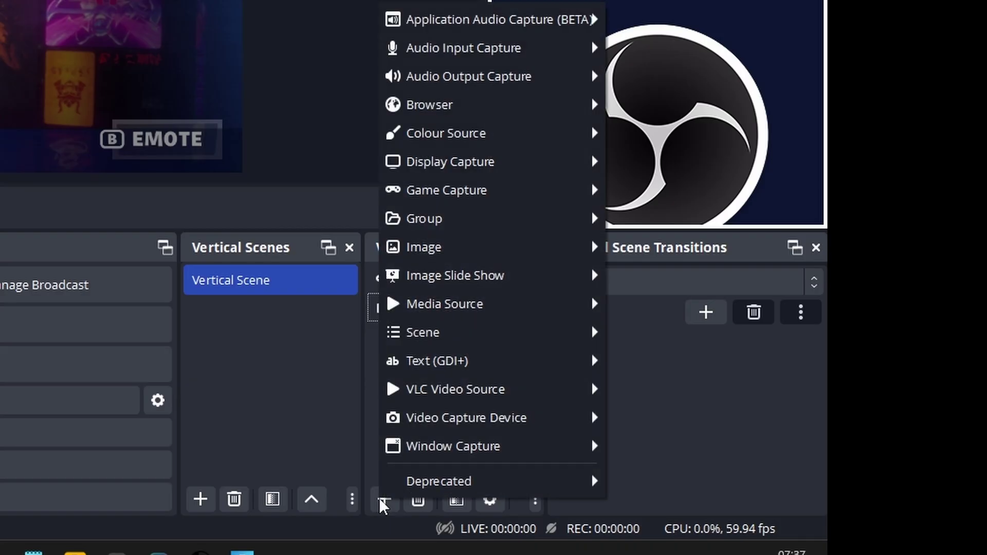
mouse_move(495, 425)
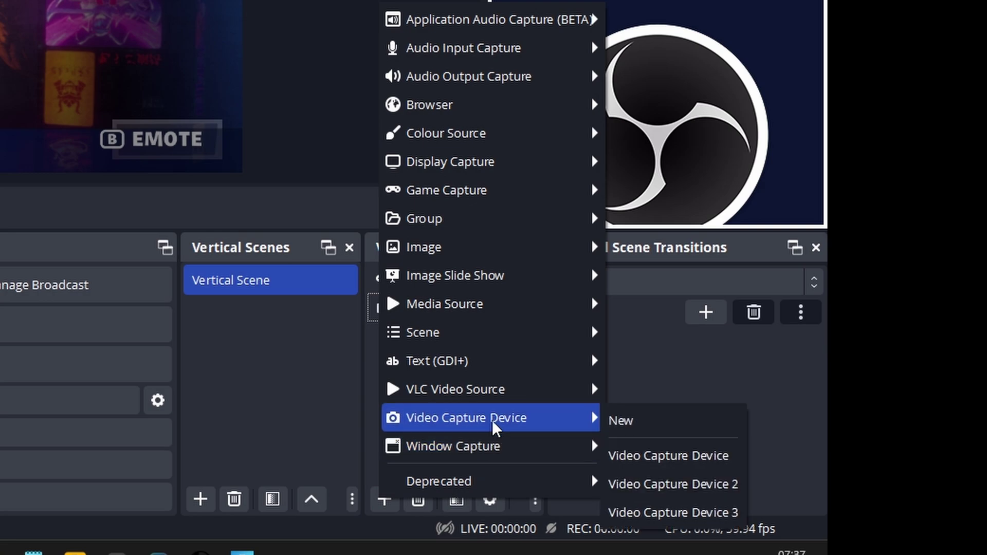
click(673, 485)
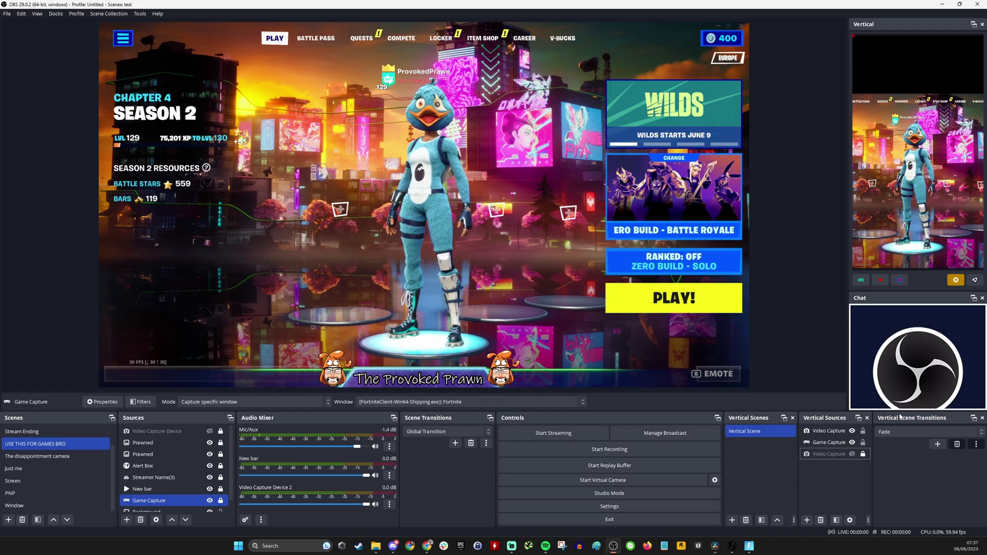
- Set Video Capture Device 2's Device to Elgato Facecam Pro and confirm
click(835, 434)
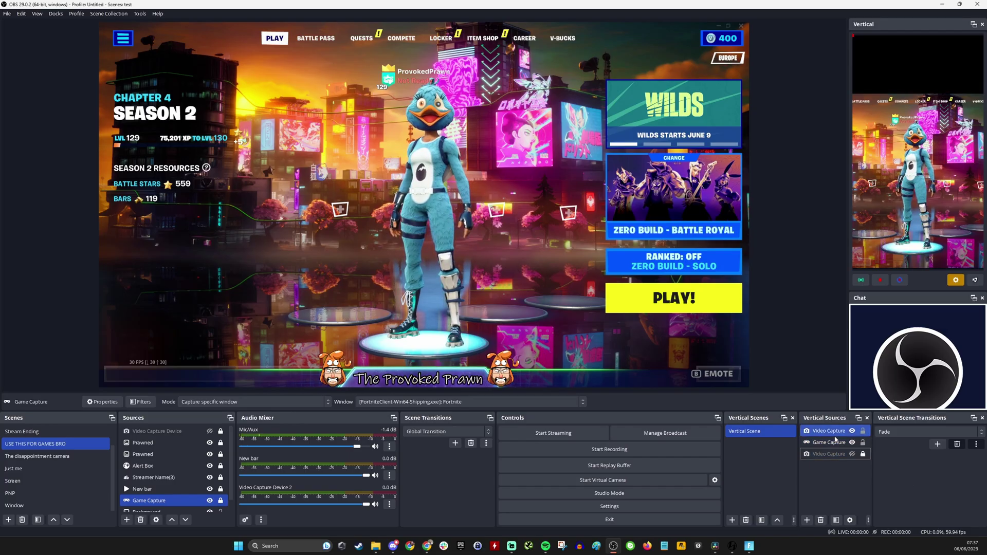
click(829, 455)
click(836, 432)
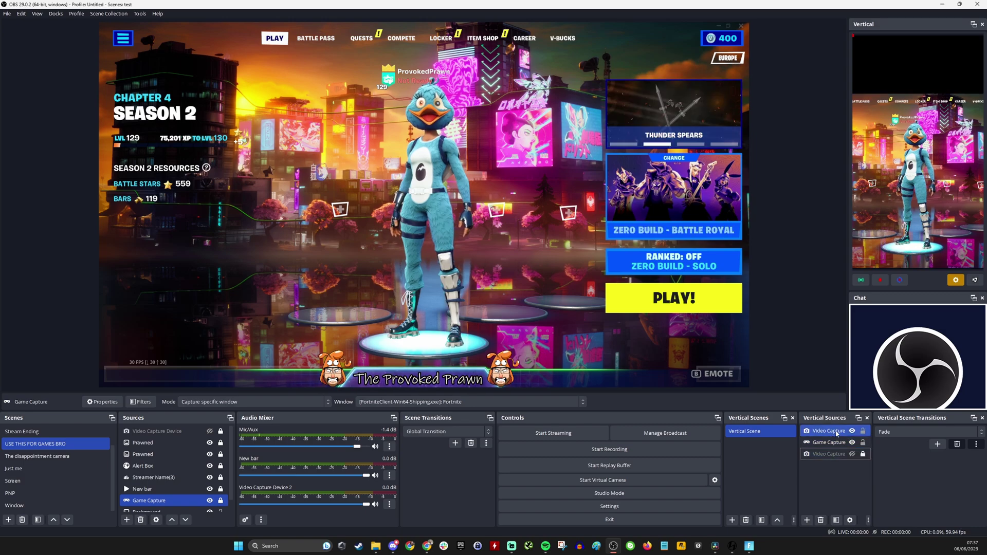
double_click(836, 433)
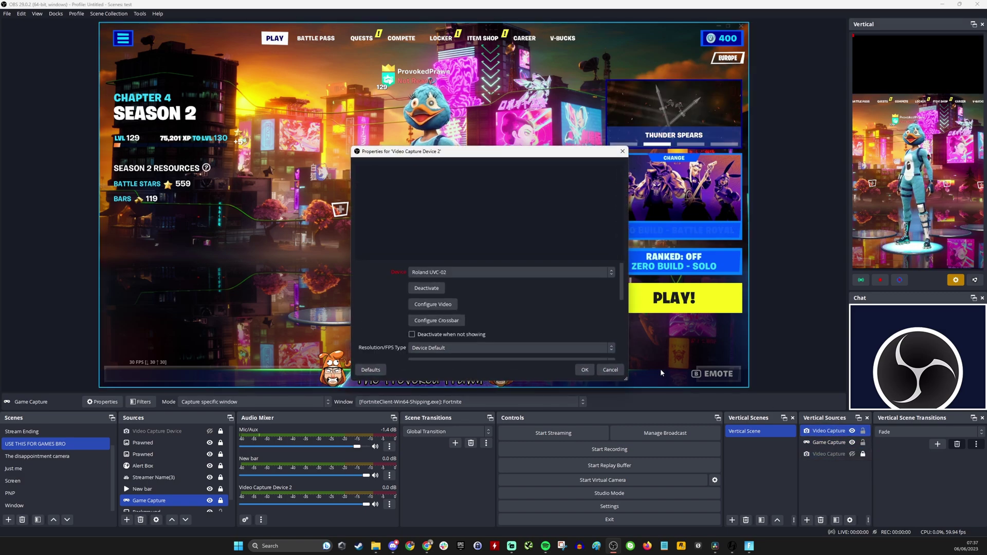
click(448, 272)
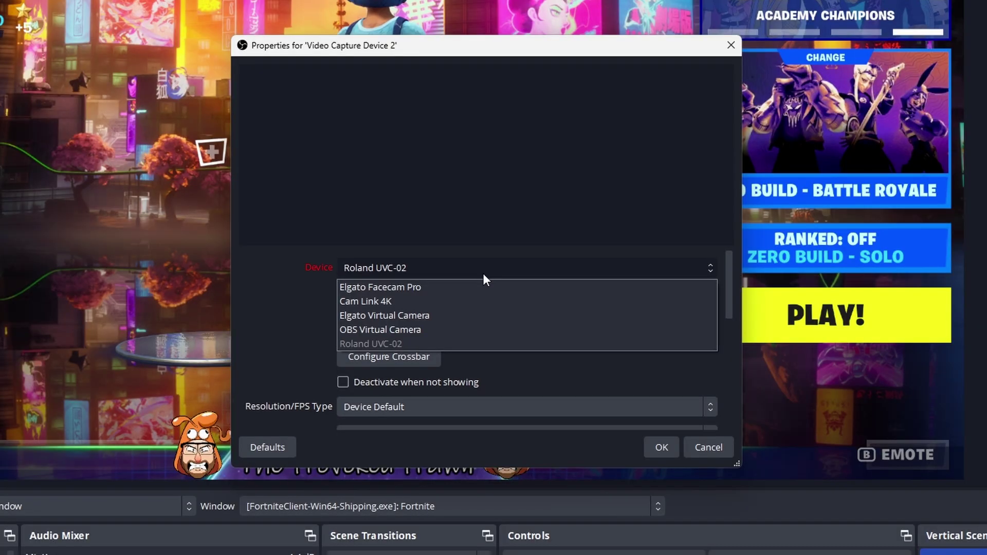
click(476, 283)
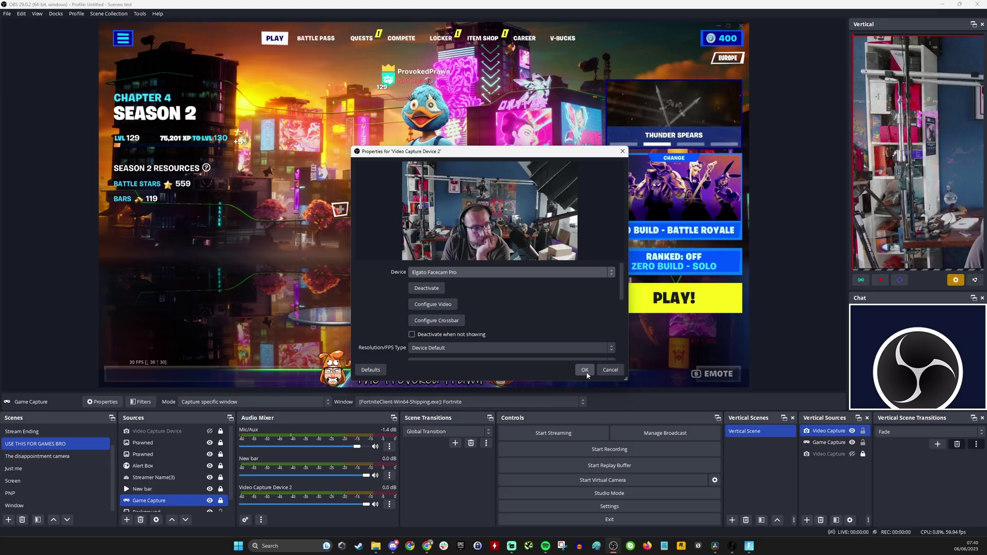
click(665, 452)
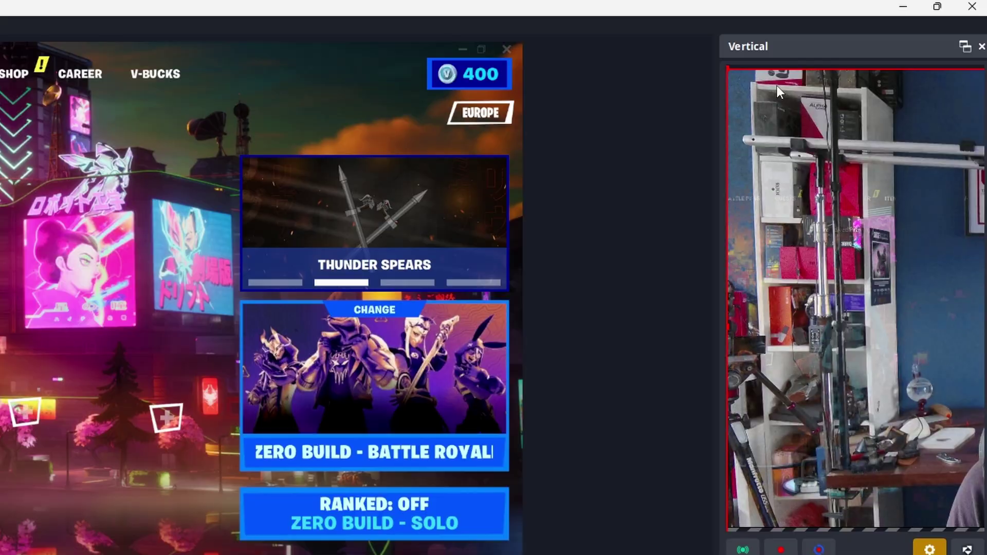
- Apply Transform > Fit to screen to the webcam in the Vertical preview, then select it
right_click(764, 101)
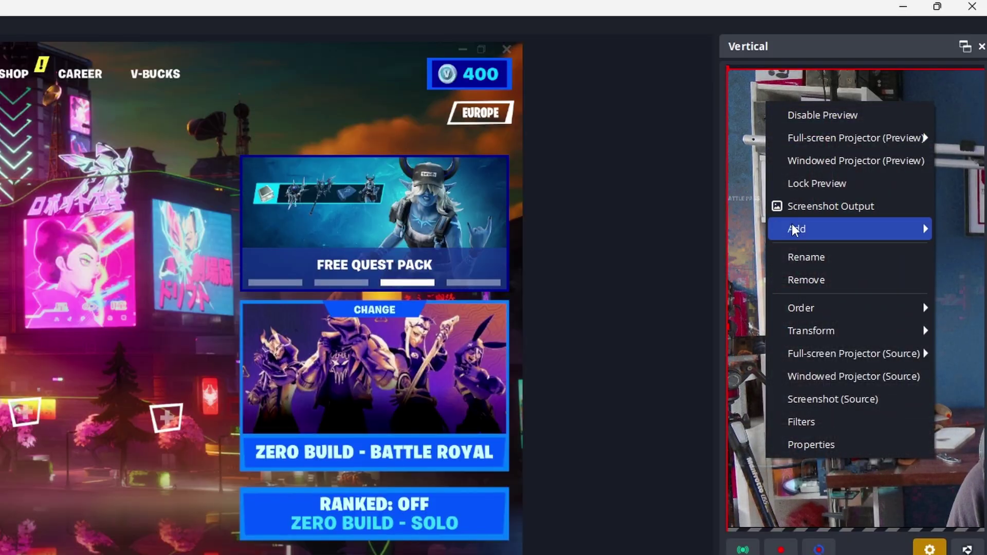
mouse_move(822, 332)
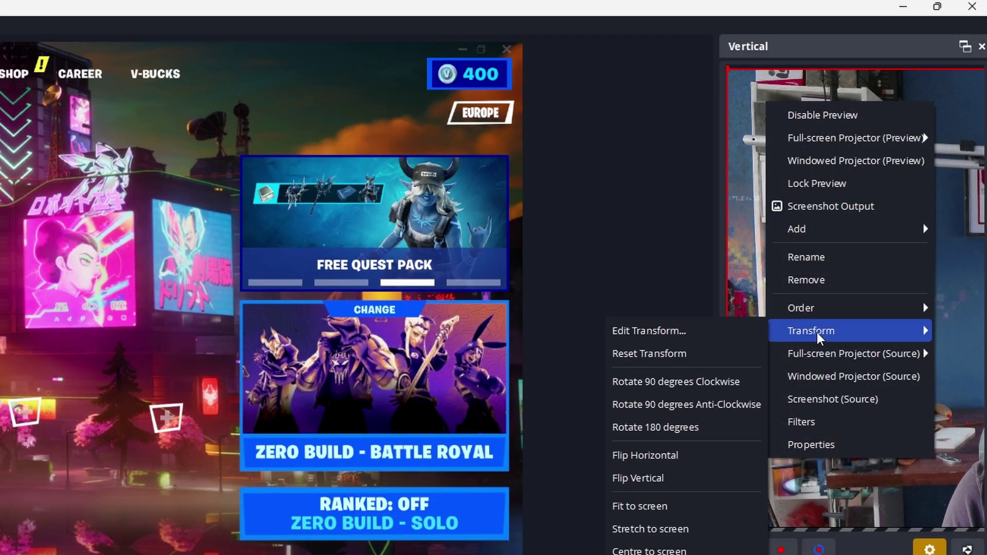
click(654, 509)
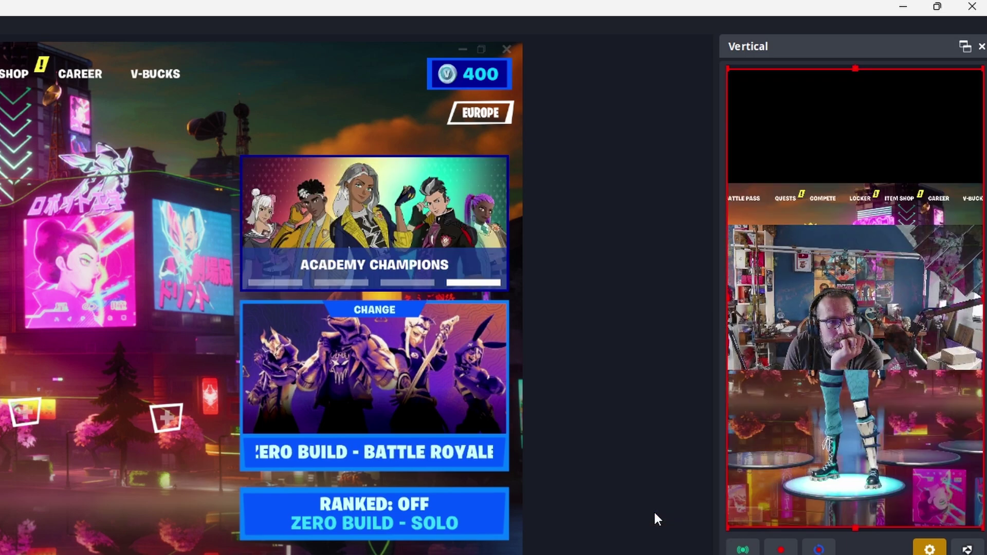
click(833, 339)
click(843, 326)
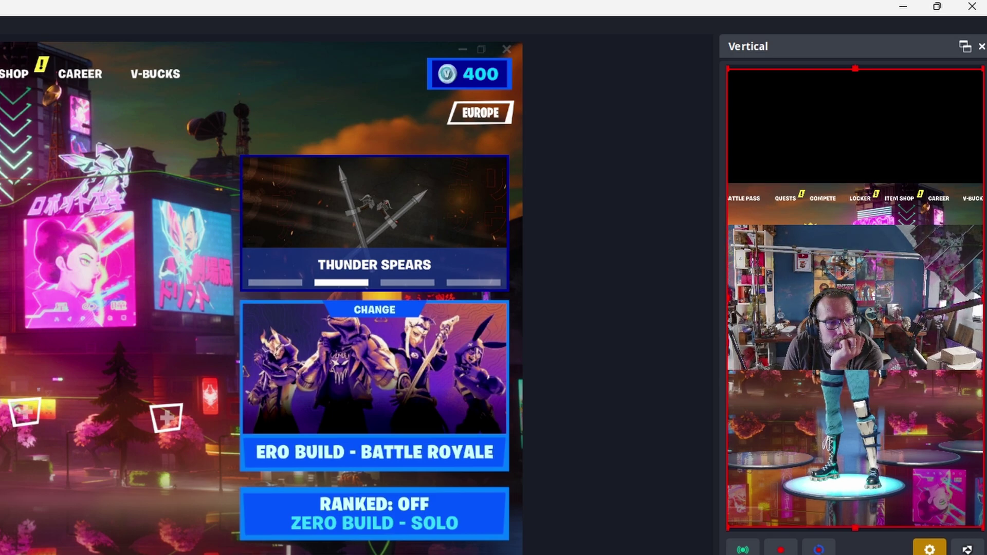
- Move the webcam to the top edge of the vertical canvas and resize it to full width
drag(826, 308, 860, 126)
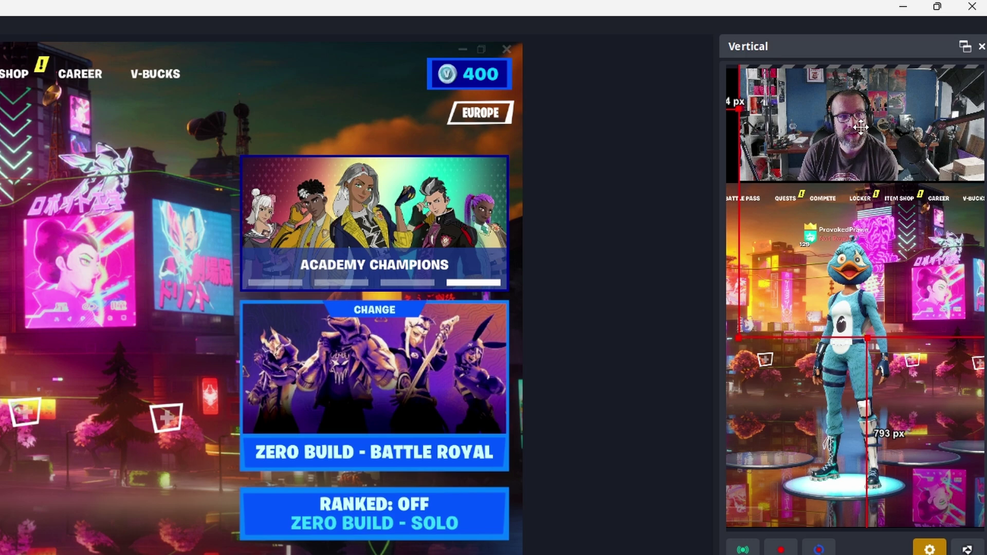
drag(860, 126, 875, 120)
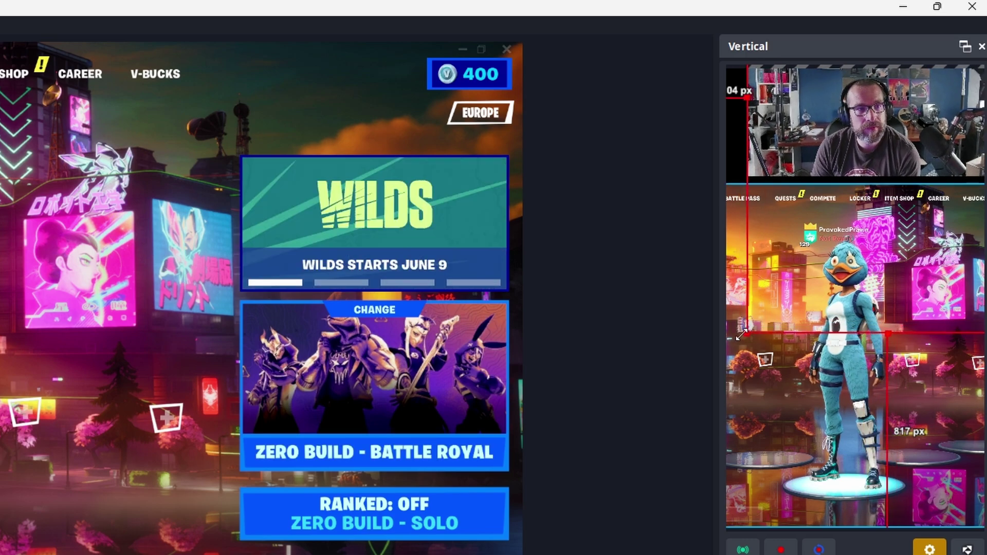
drag(740, 335, 612, 407)
drag(804, 146, 875, 109)
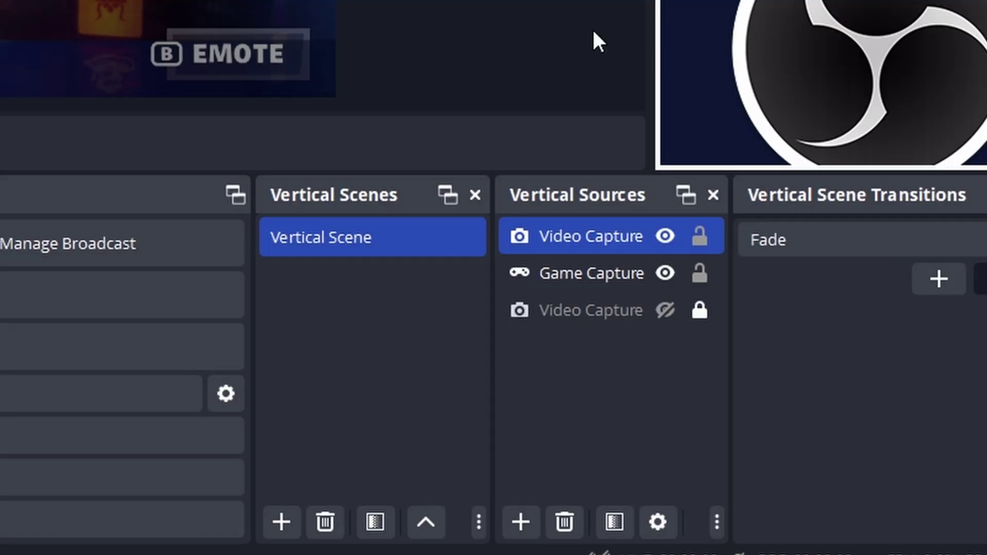
- Lock the Video Capture and Game Capture sources in the Vertical Sources list
click(698, 236)
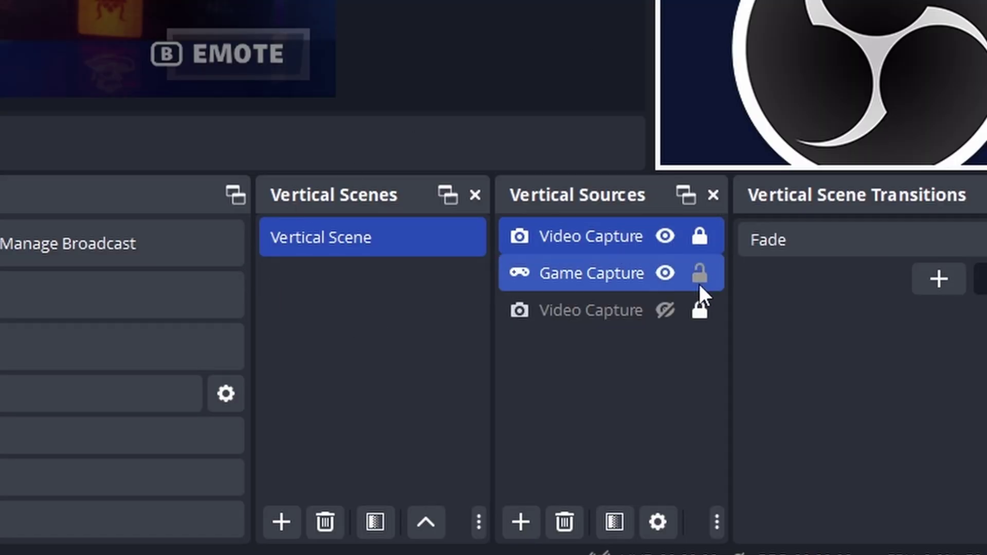
click(697, 275)
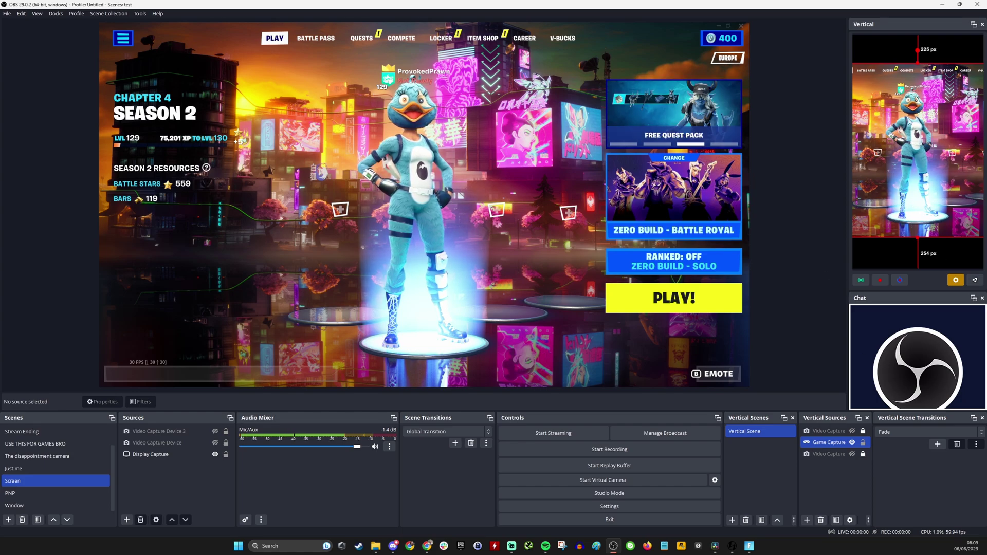
- Try Fit to screen and Stretch to screen on the game capture, finishing with Fit to screen
drag(910, 131, 906, 148)
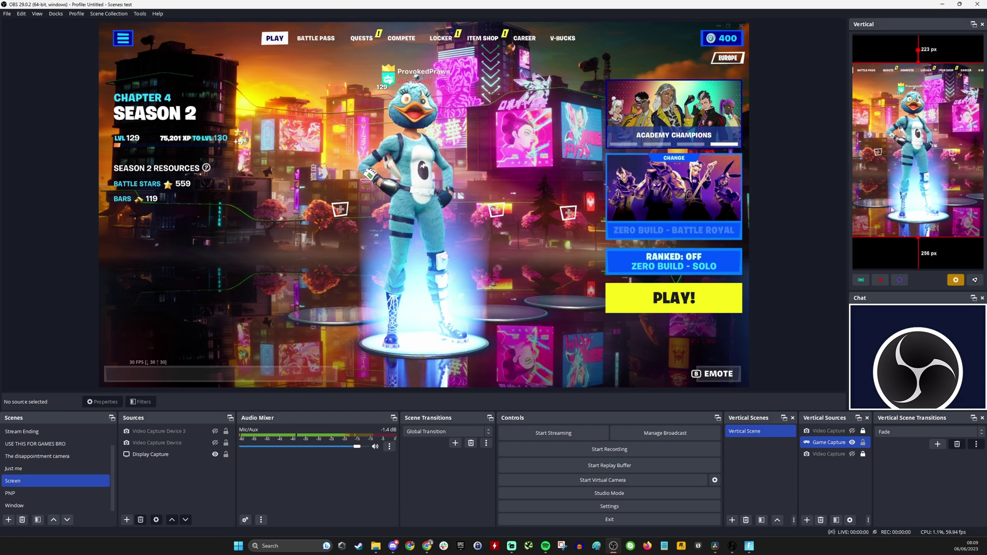
right_click(910, 144)
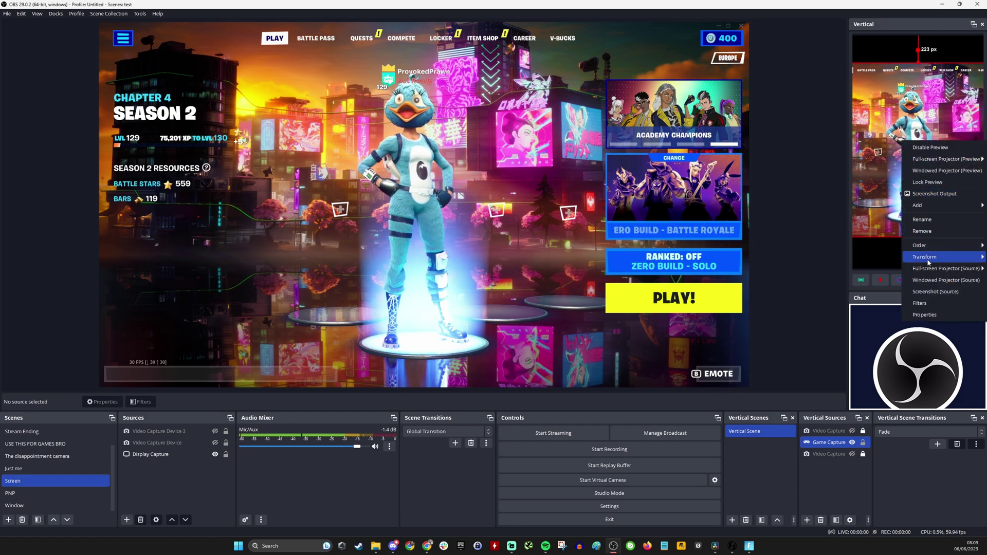
mouse_move(928, 261)
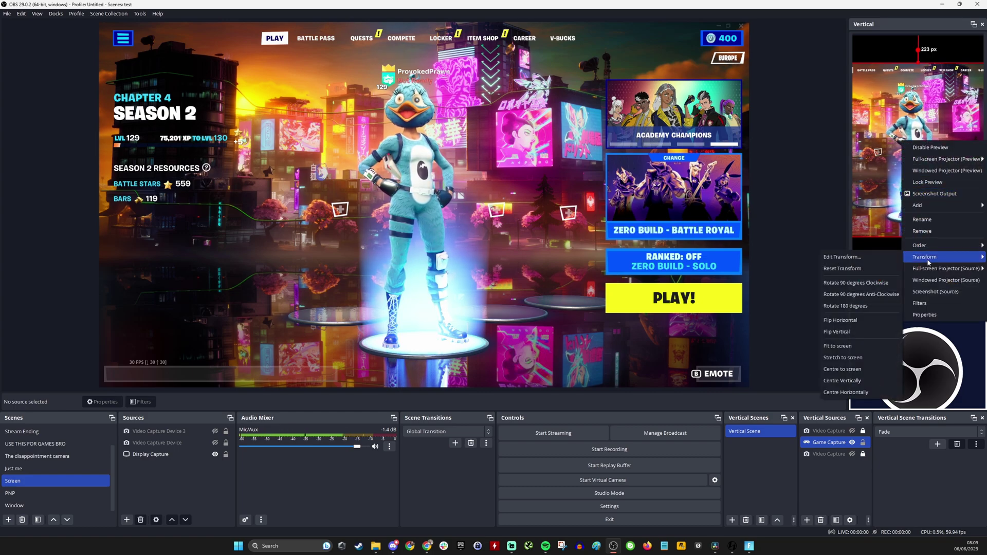
click(855, 348)
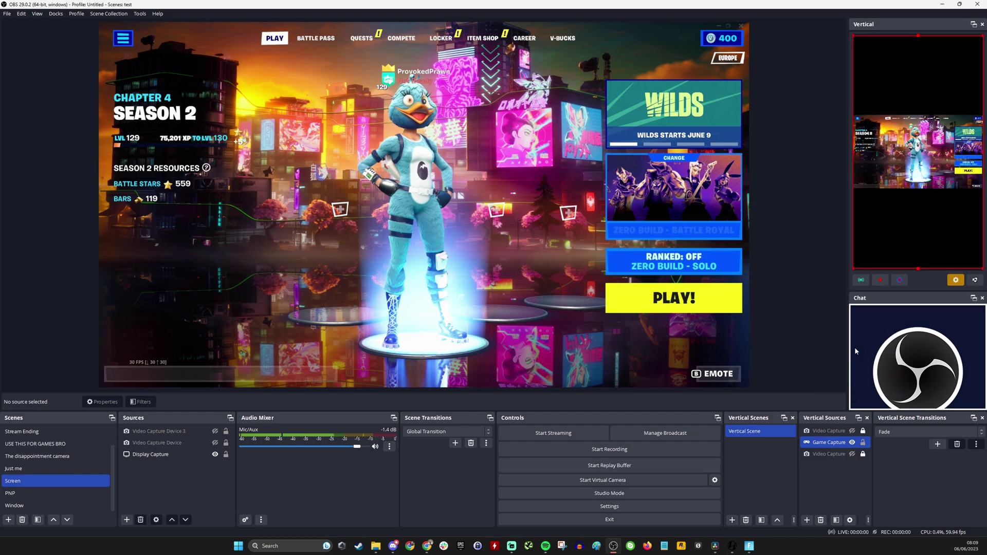
right_click(914, 156)
click(906, 218)
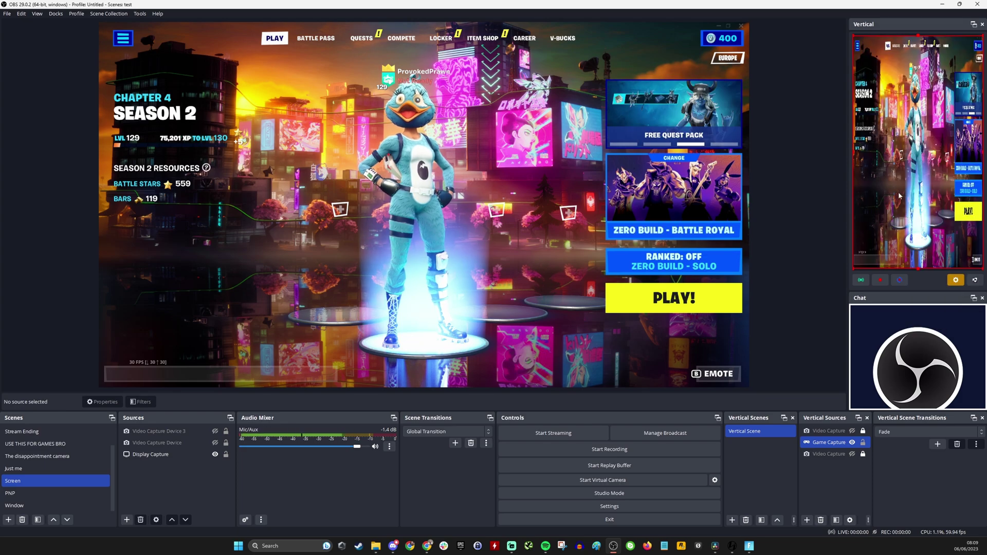
right_click(905, 171)
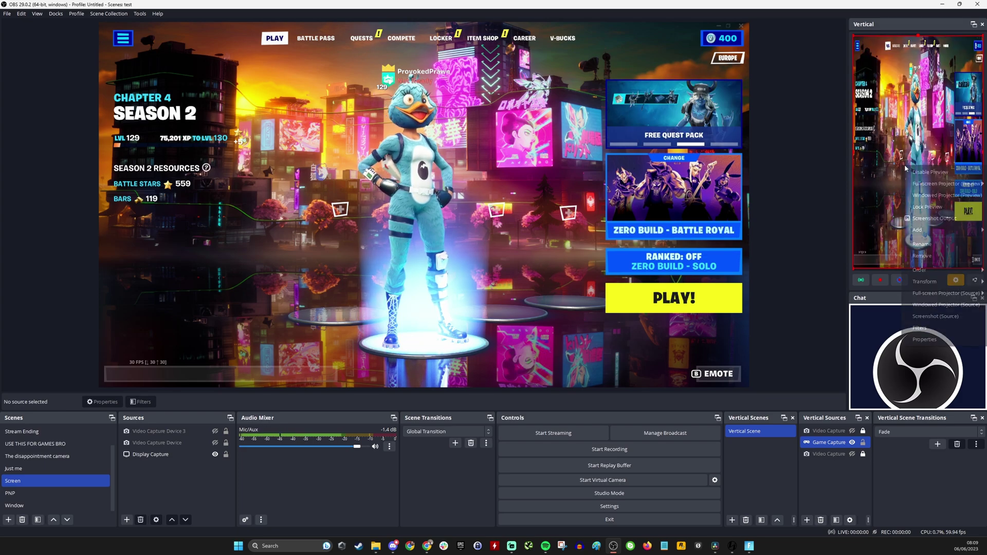
mouse_move(929, 283)
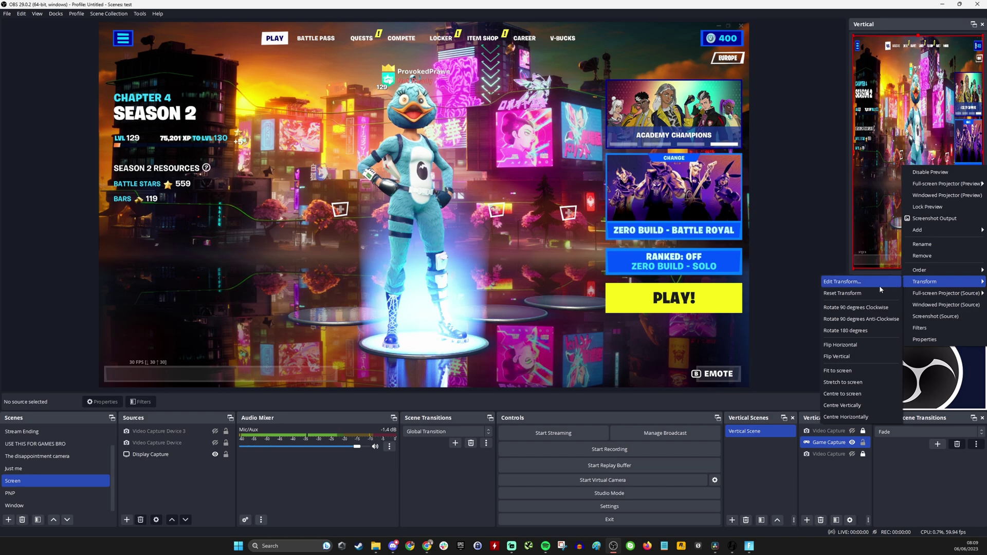
click(841, 371)
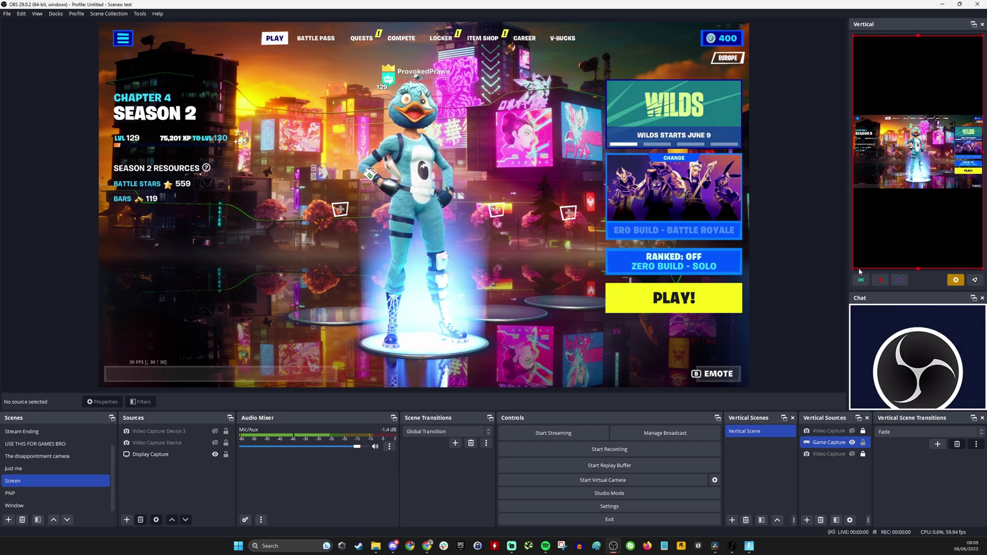
- Scale the game capture up past the vertical canvas edges so it fills the frame
drag(854, 268, 179, 45)
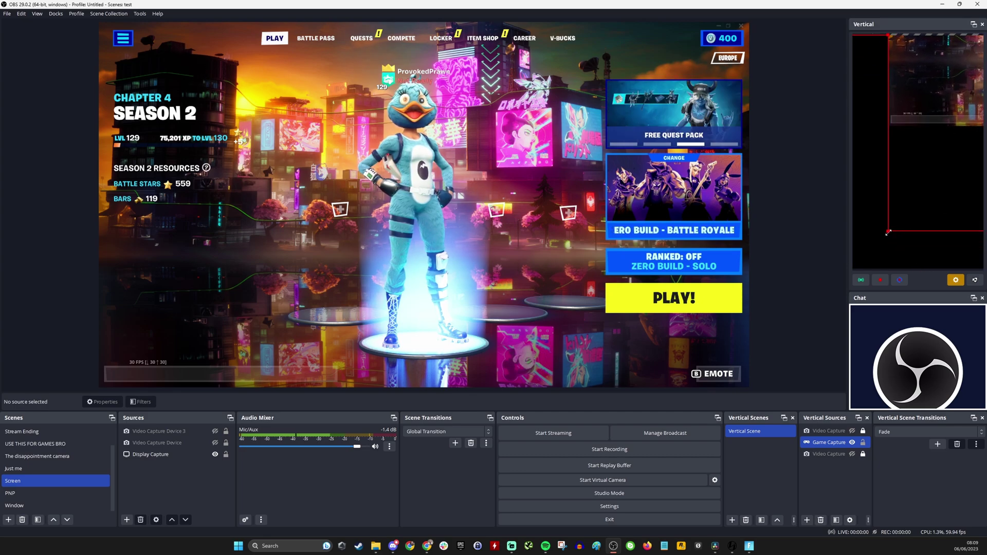
drag(887, 232, 983, 202)
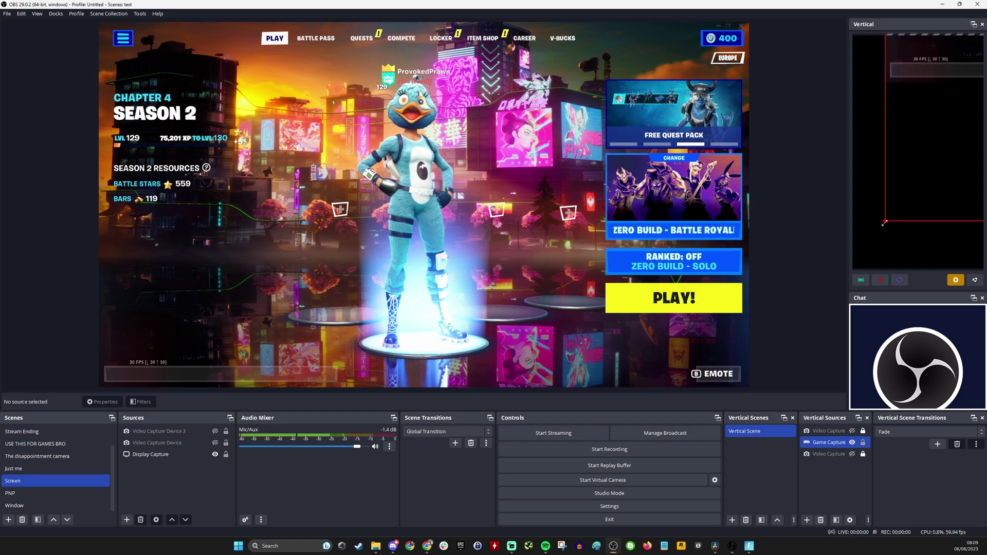
drag(883, 223, 104, 102)
drag(974, 119, 661, 348)
- Position the gameplay to frame the character, undo the last move, and lock Game Capture
drag(861, 199, 881, 220)
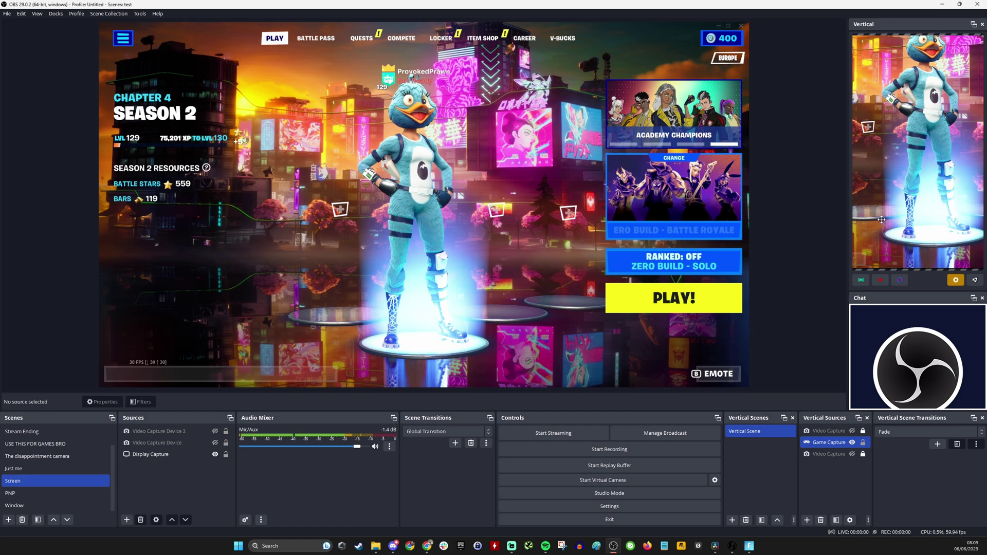
drag(880, 220, 879, 240)
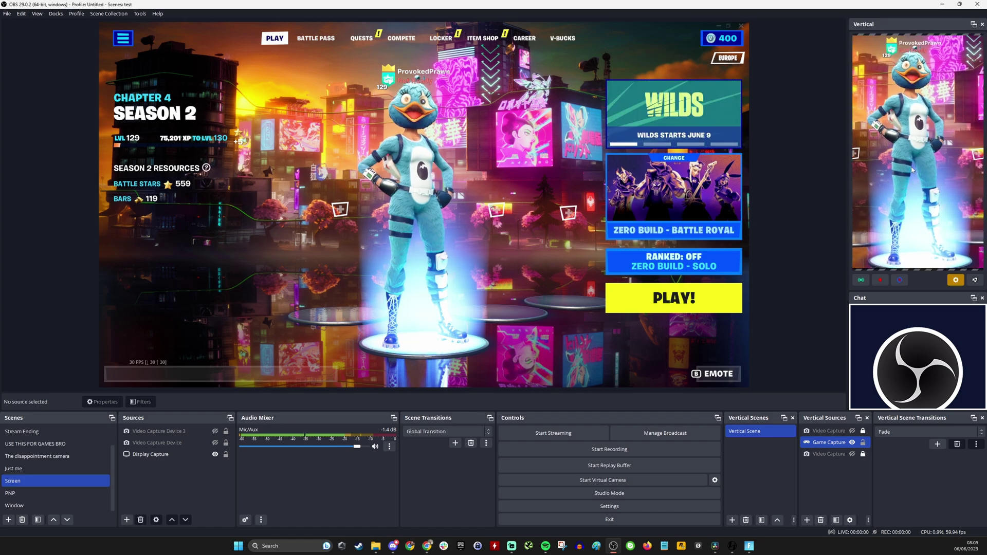
drag(912, 169, 951, 190)
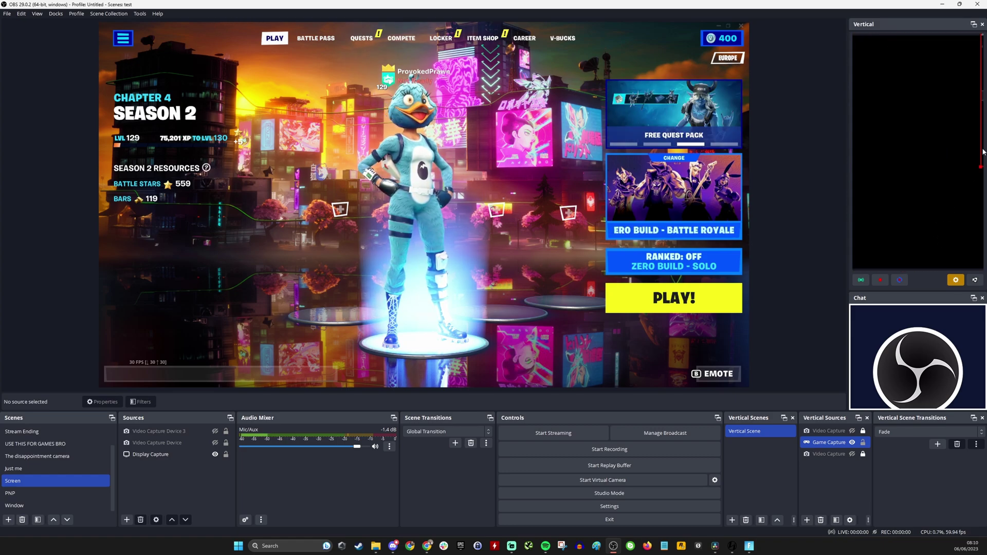
key(ctrl+z)
key(ctrl+z)
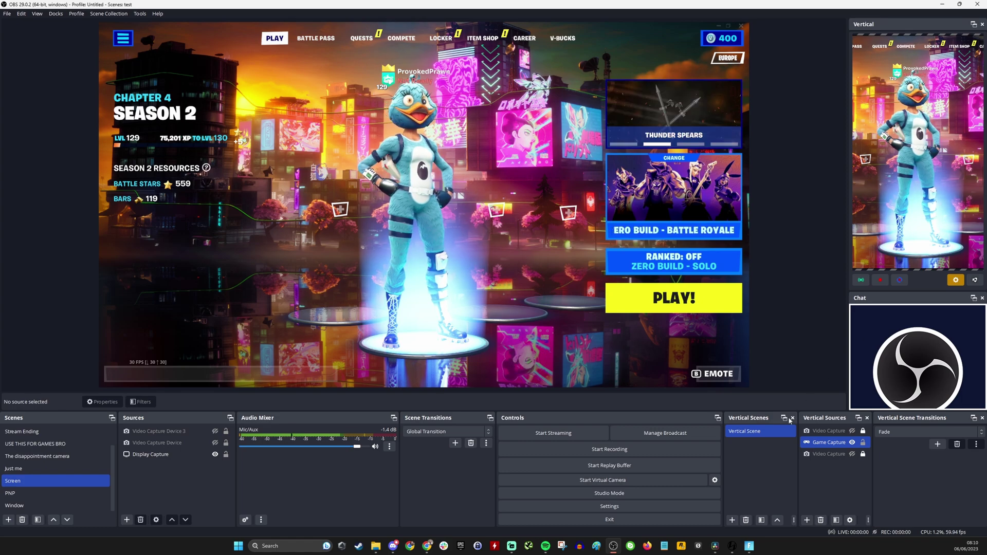
click(863, 443)
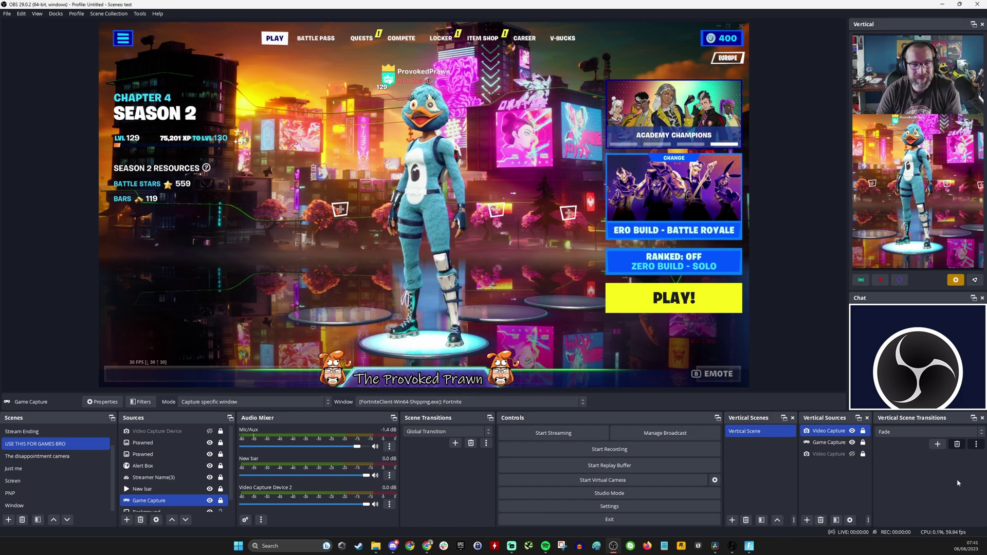
click(955, 281)
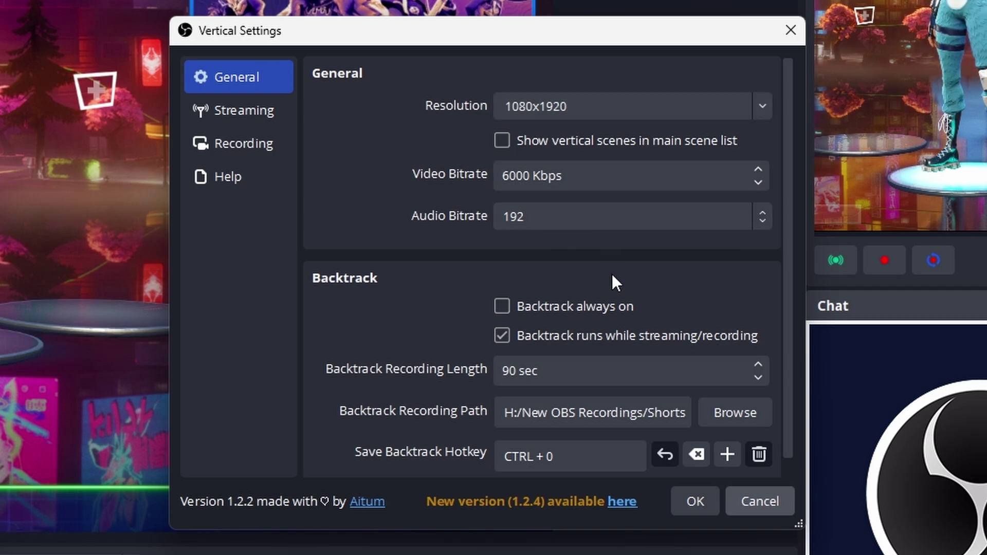
- Keep the Backtrack Recording Length at 90 sec in Vertical Settings and scroll to the hotkey
click(589, 361)
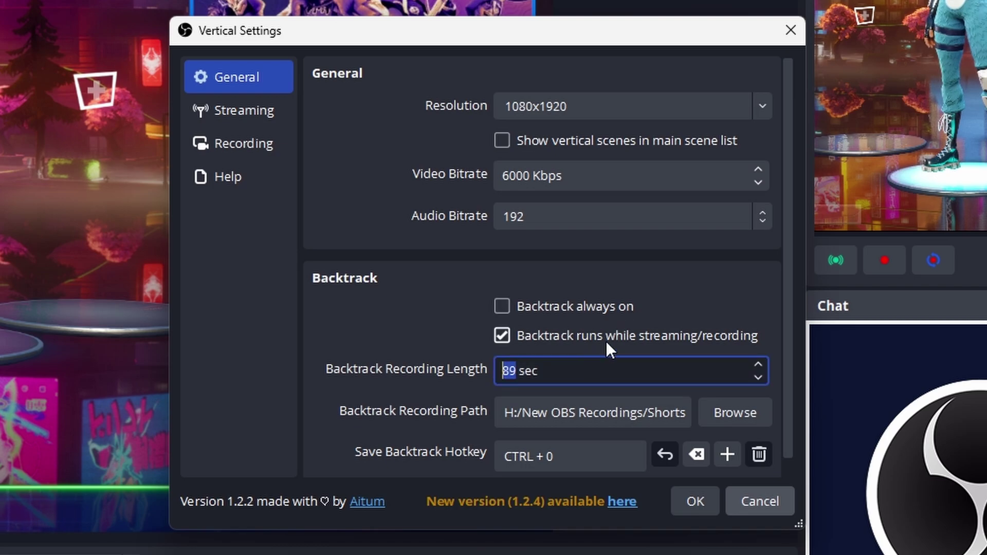
key(Down)
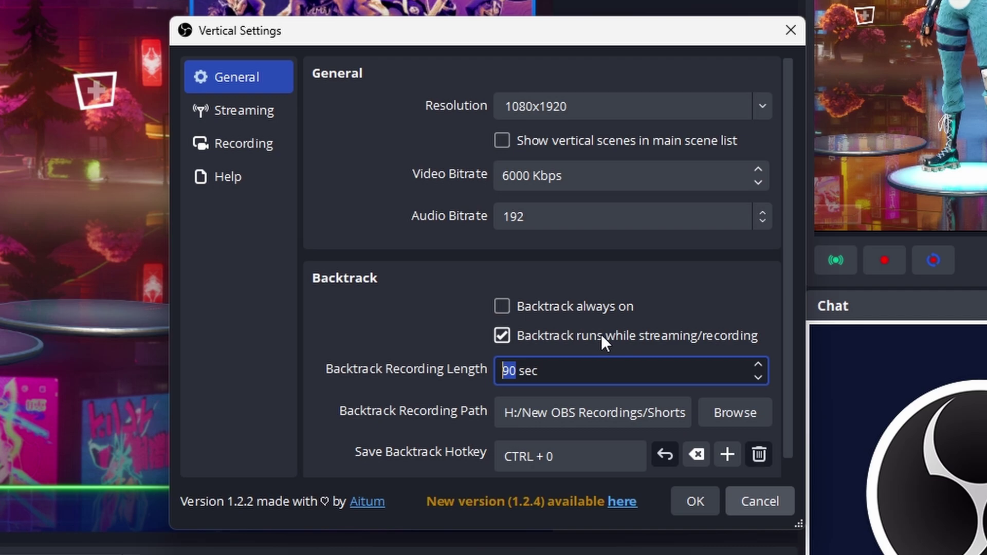
drag(788, 245, 790, 308)
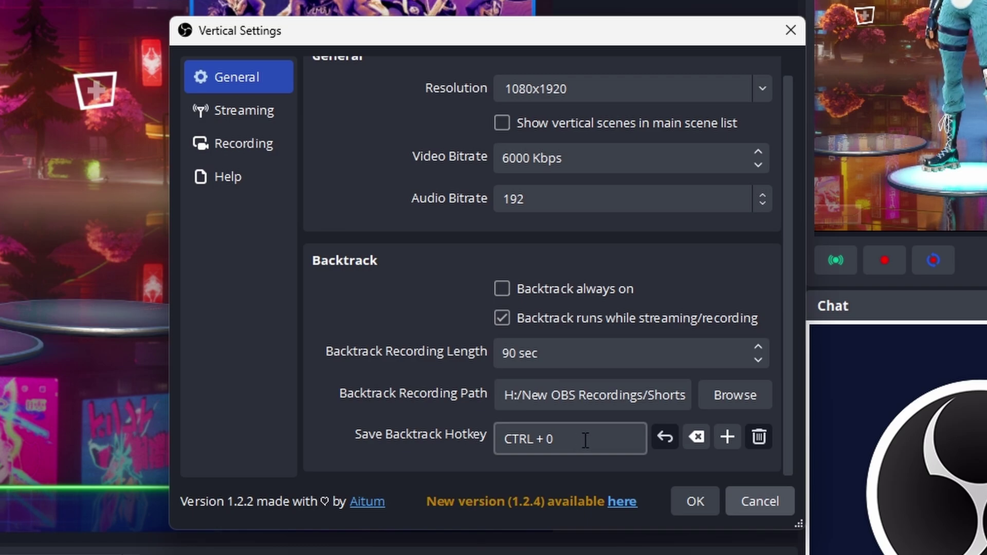
click(225, 135)
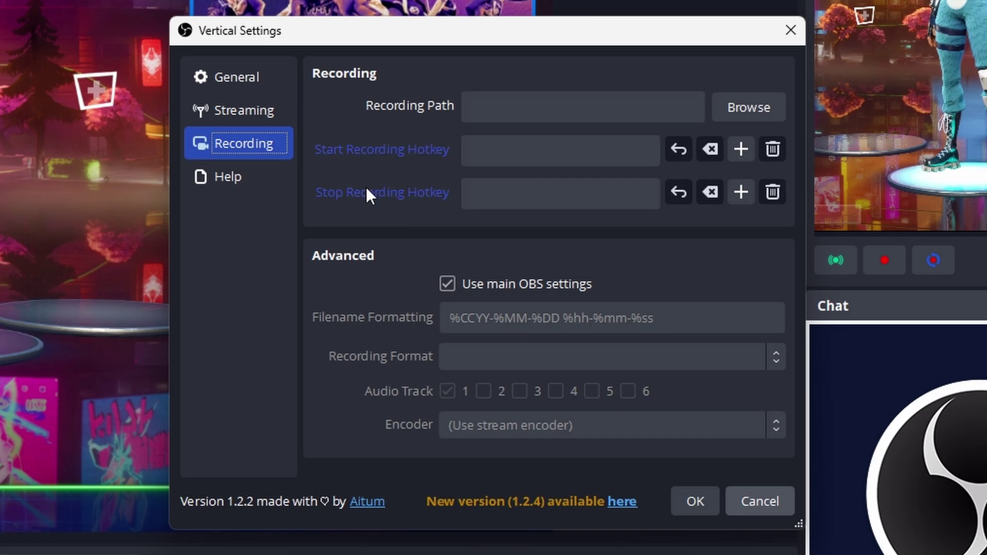
click(229, 118)
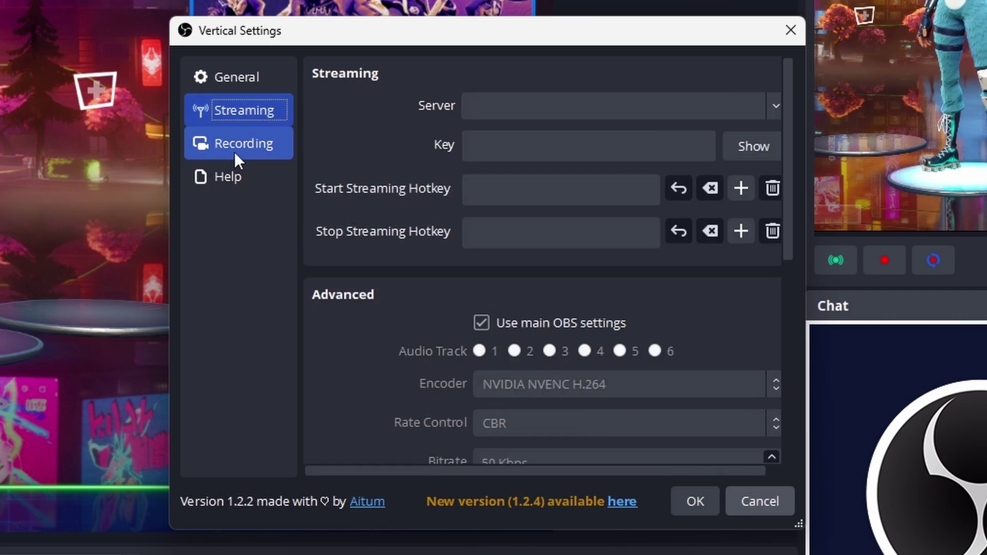
click(229, 85)
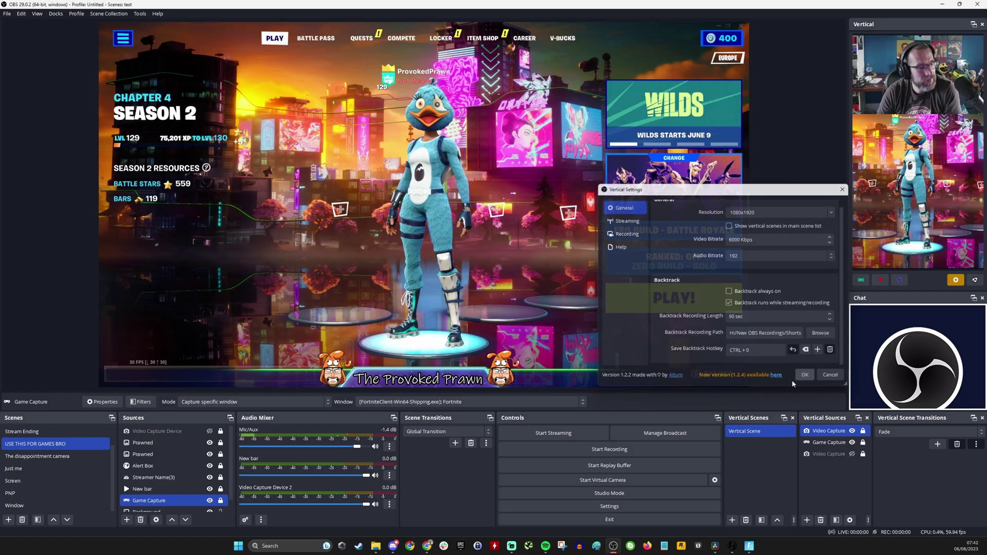
click(694, 500)
- In OBS Settings, show the Hotkeys list down to the Replay Buffer and Vertical Backtrack entries
click(633, 508)
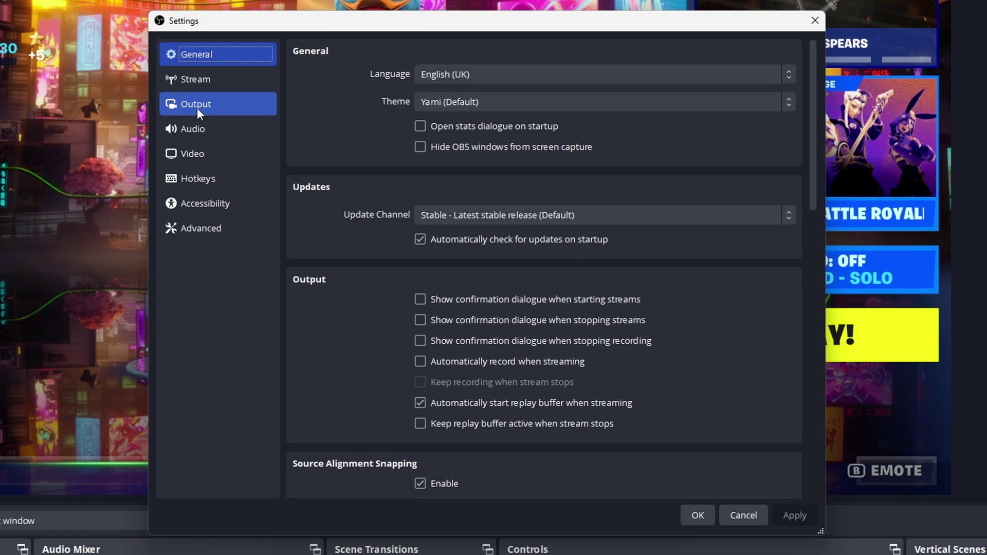
click(319, 211)
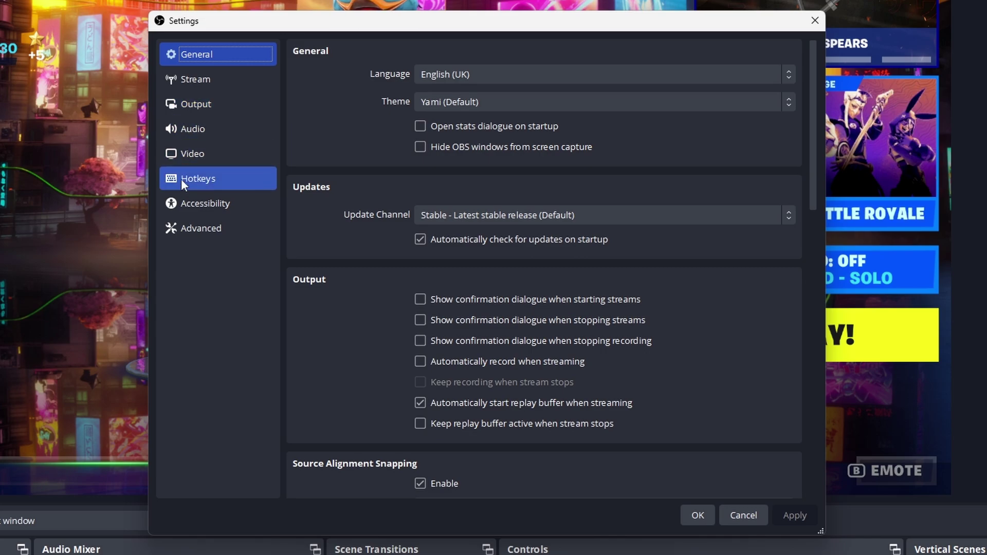
scroll(475, 365, down, 6)
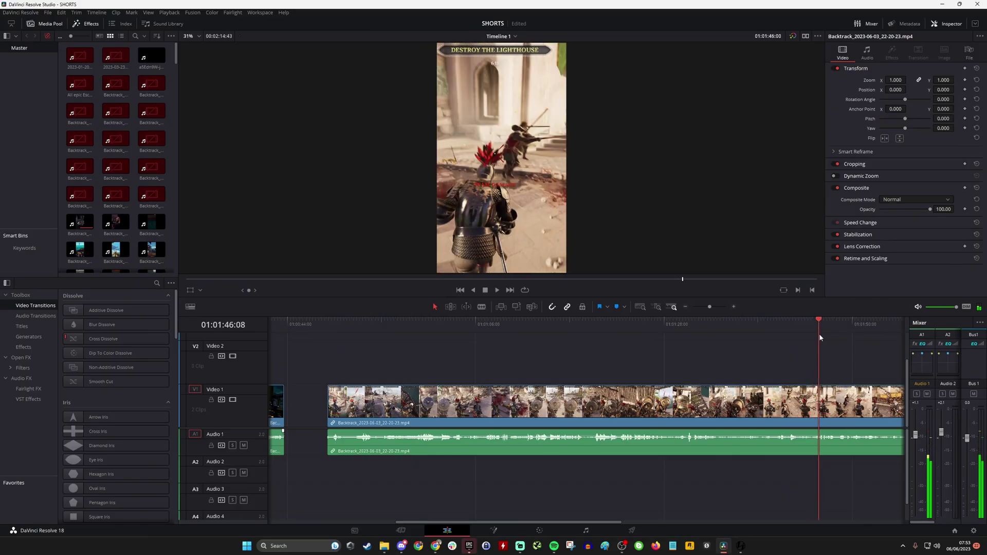
- Split the Backtrack clip at 01:01:50:00 with Ctrl+B and delete the leftover tail
drag(839, 333, 851, 327)
key(ctrl+b)
click(868, 392)
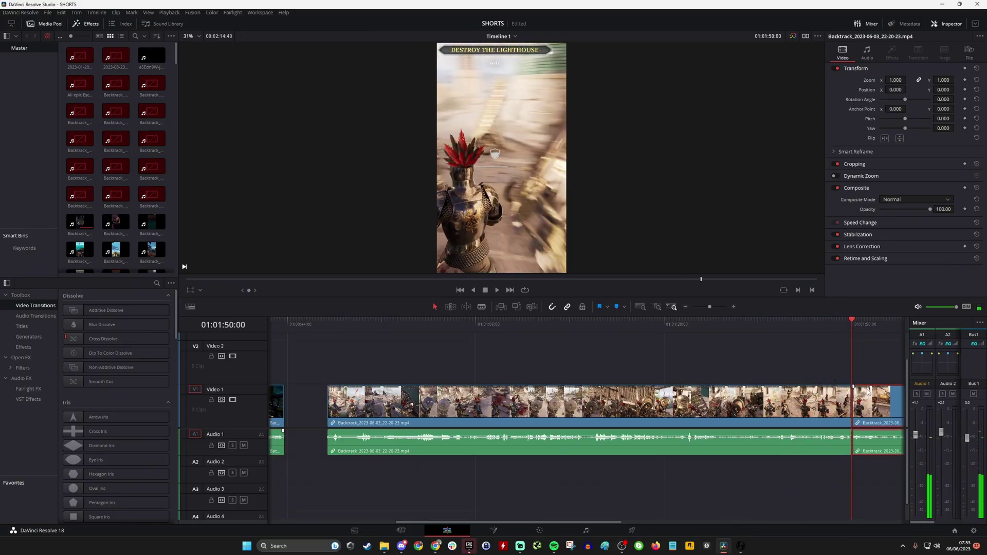
key(Delete)
- Place Replay_2023-06-02_23-34-42.mp4 right after the Backtrack clip and show its Retime and Scaling options
key(ctrl+minus)
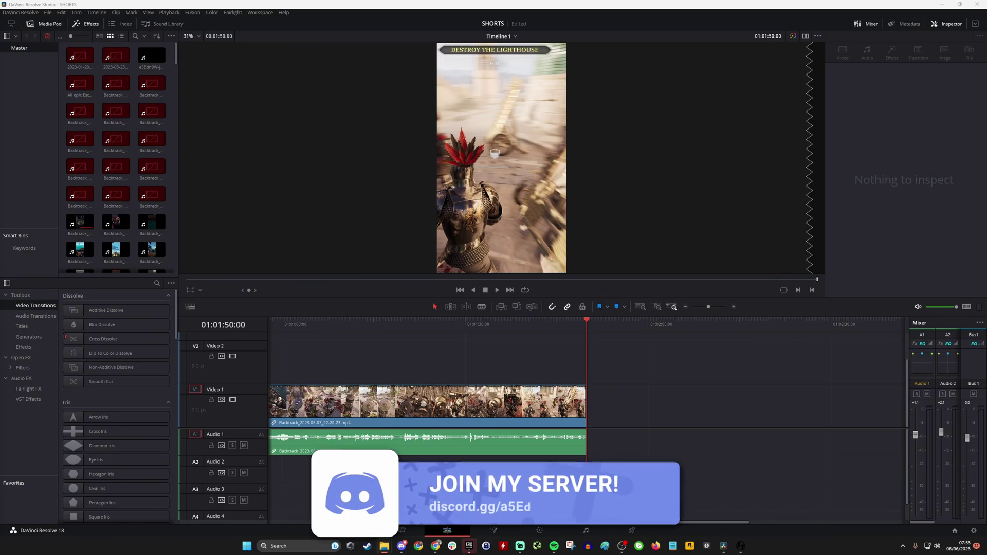
drag(396, 303, 611, 408)
click(627, 319)
click(900, 258)
scroll(889, 275, down, 1)
- Set the Replay clip's scaling to Fill and play it back in the vertical frame
click(895, 277)
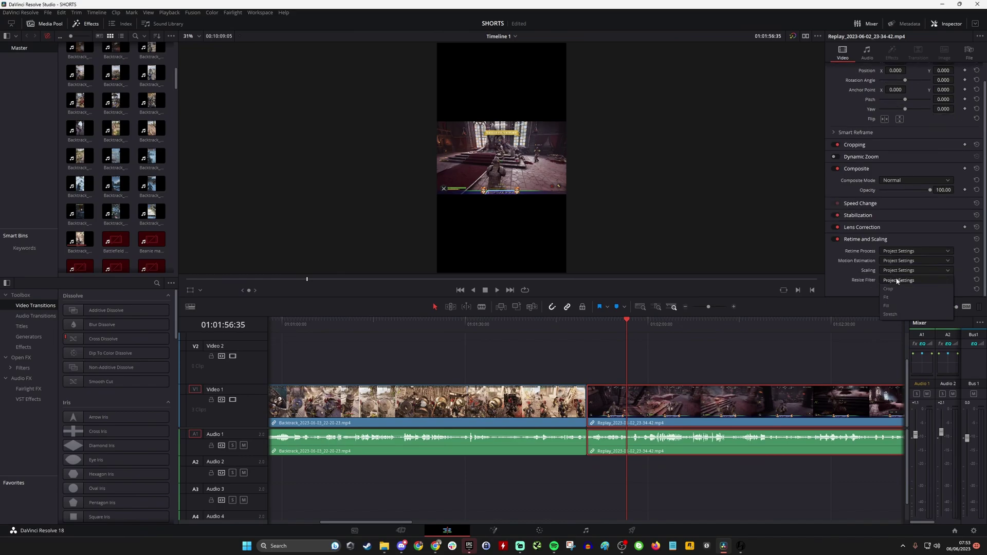
click(890, 303)
drag(623, 328, 658, 331)
key(space)
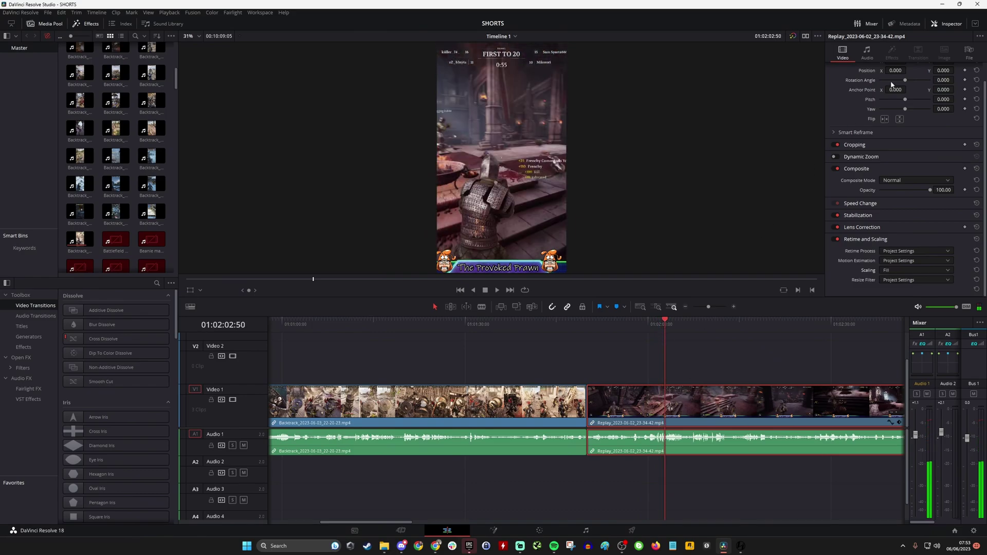
- Try different Transform positions, such as 131 and -88, and a slightly larger zoom
scroll(891, 84, up, 1)
drag(895, 89, 932, 90)
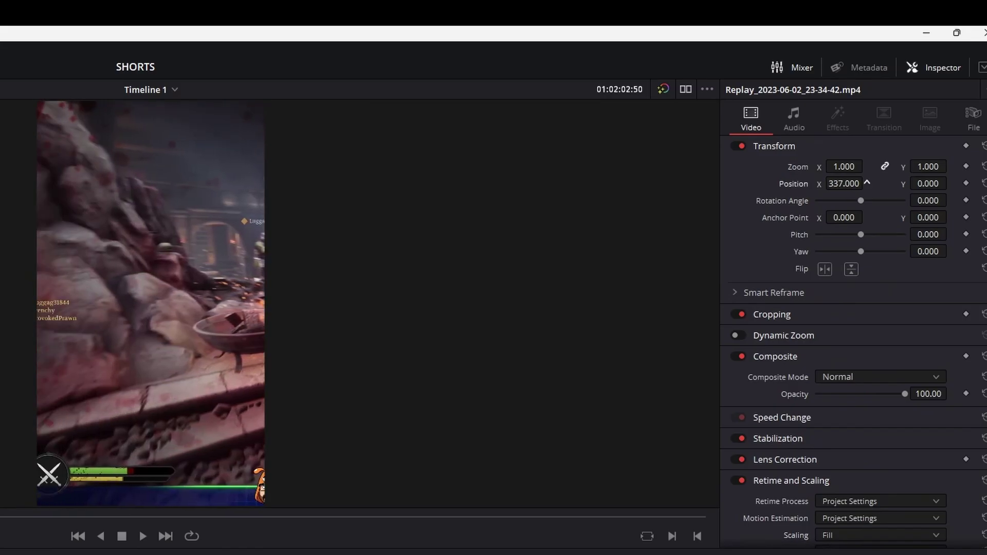
drag(843, 184, 809, 183)
key(space)
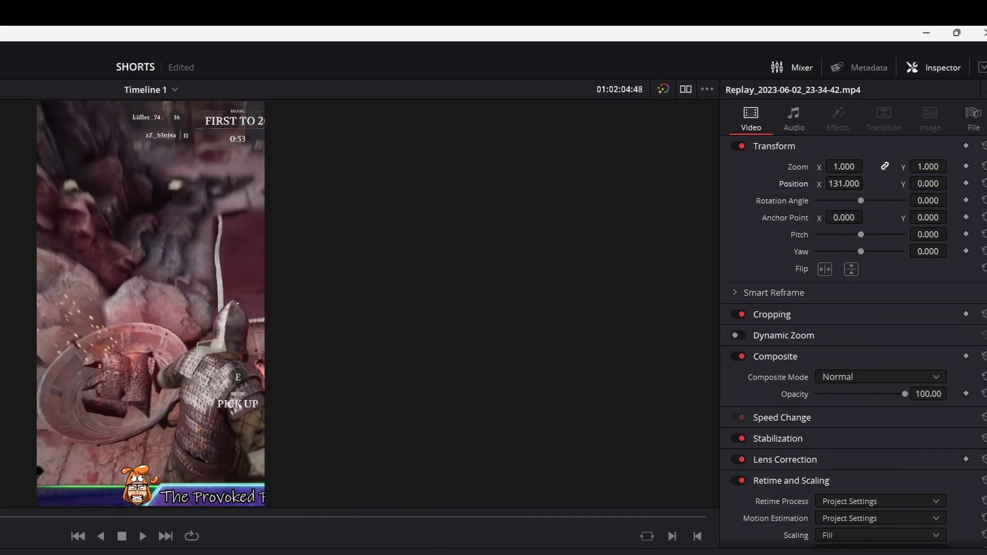
mouse_move(849, 184)
mouse_down()
mouse_move(812, 183)
mouse_move(867, 184)
mouse_up()
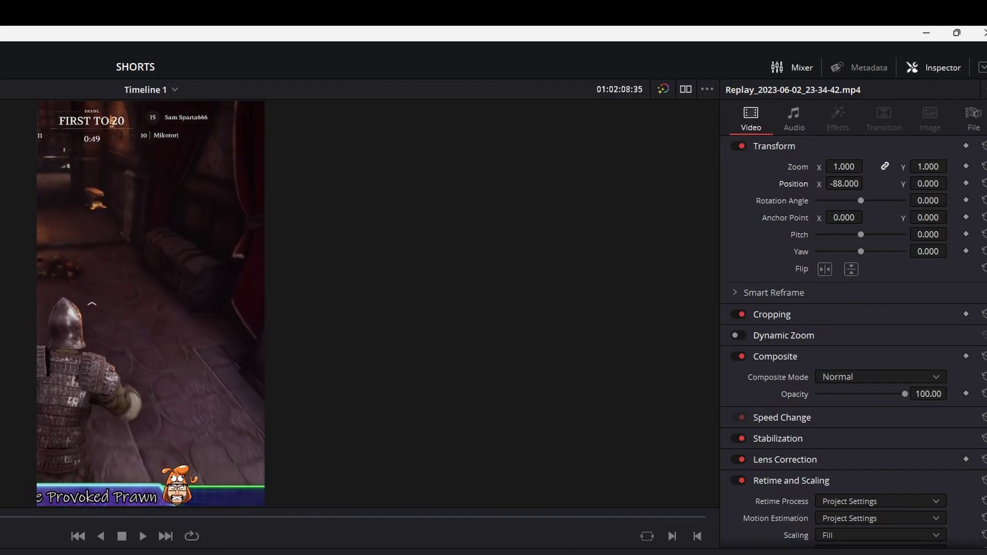
drag(921, 181, 966, 165)
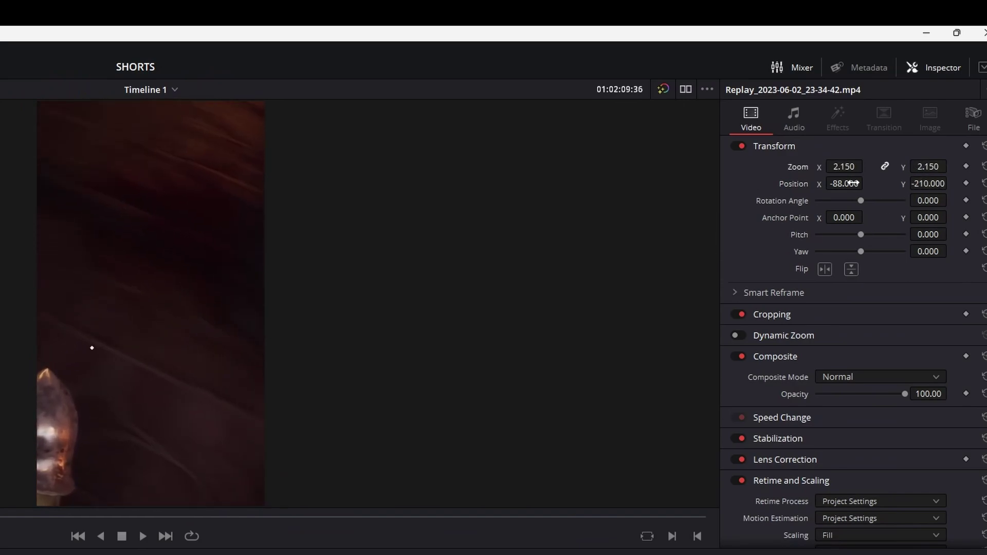
drag(843, 184, 866, 183)
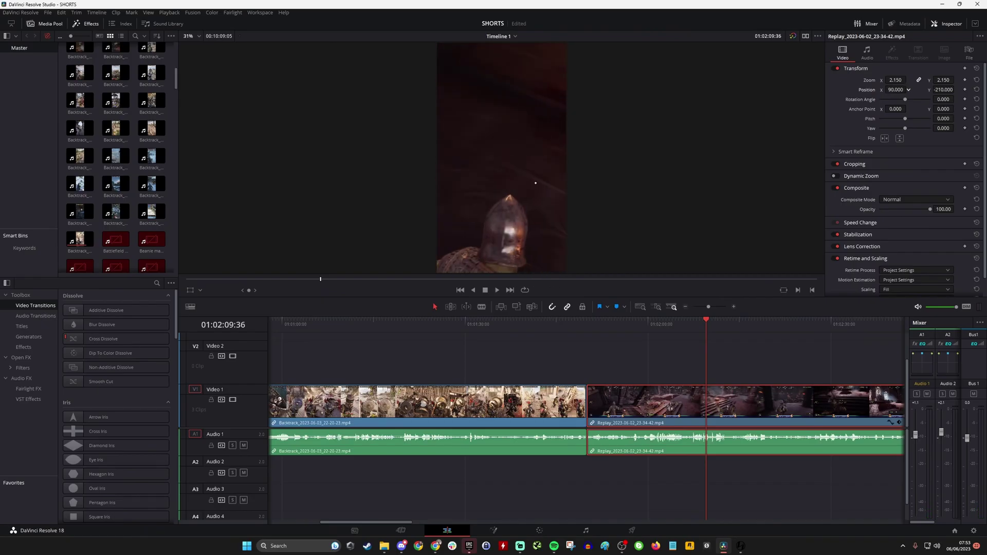
- Reset the Transform to zoom 1.000, position 0, and preview a later moment of the clip
click(976, 69)
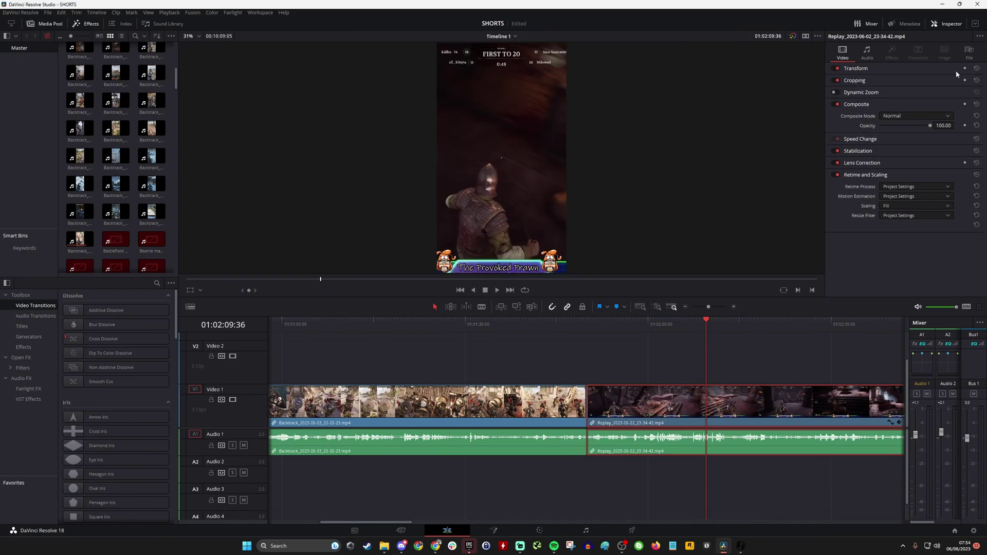
click(956, 70)
click(713, 322)
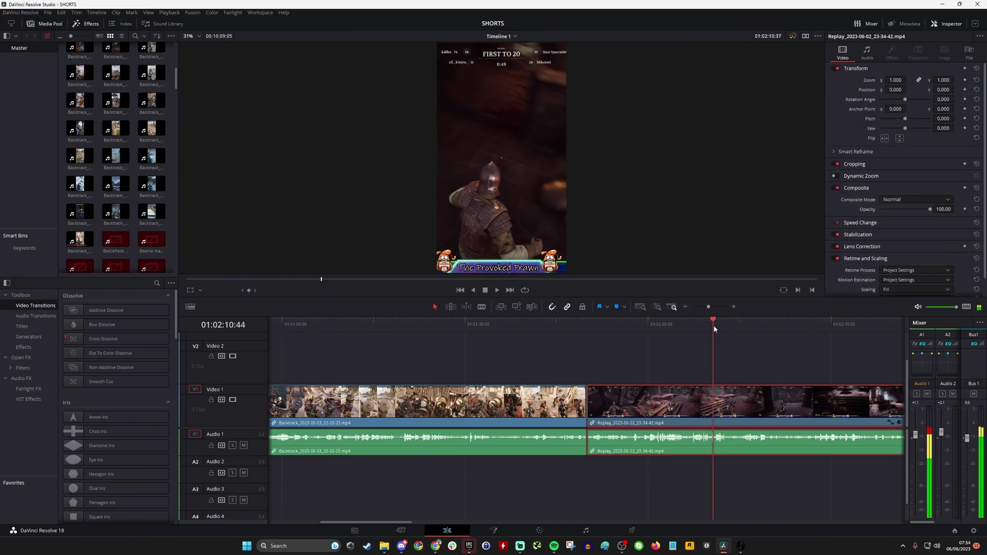
drag(713, 326, 763, 322)
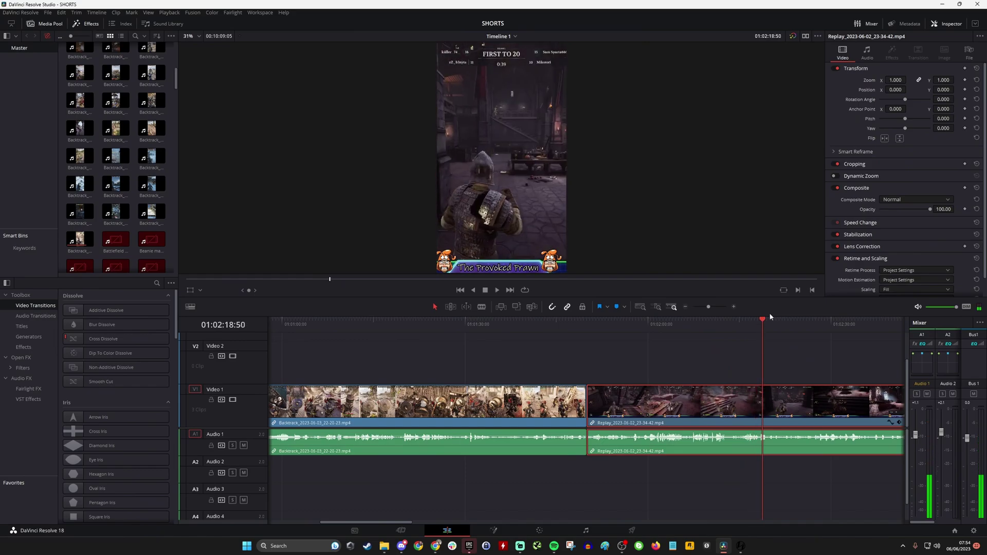